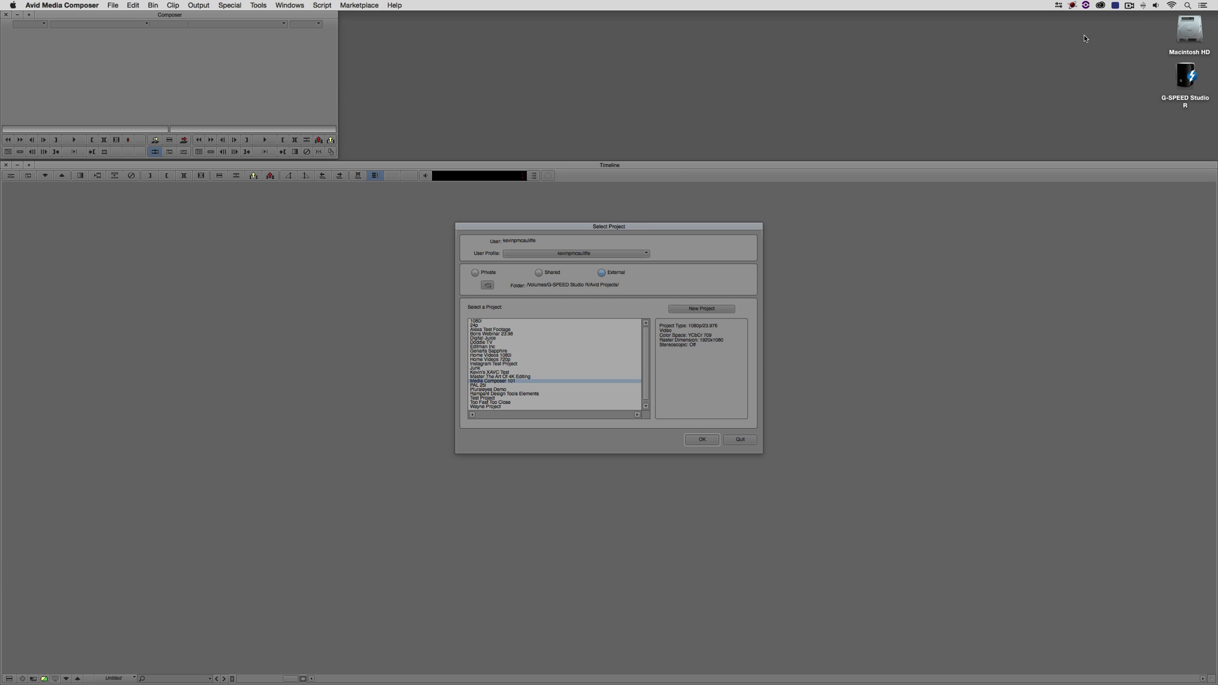
click(689, 309)
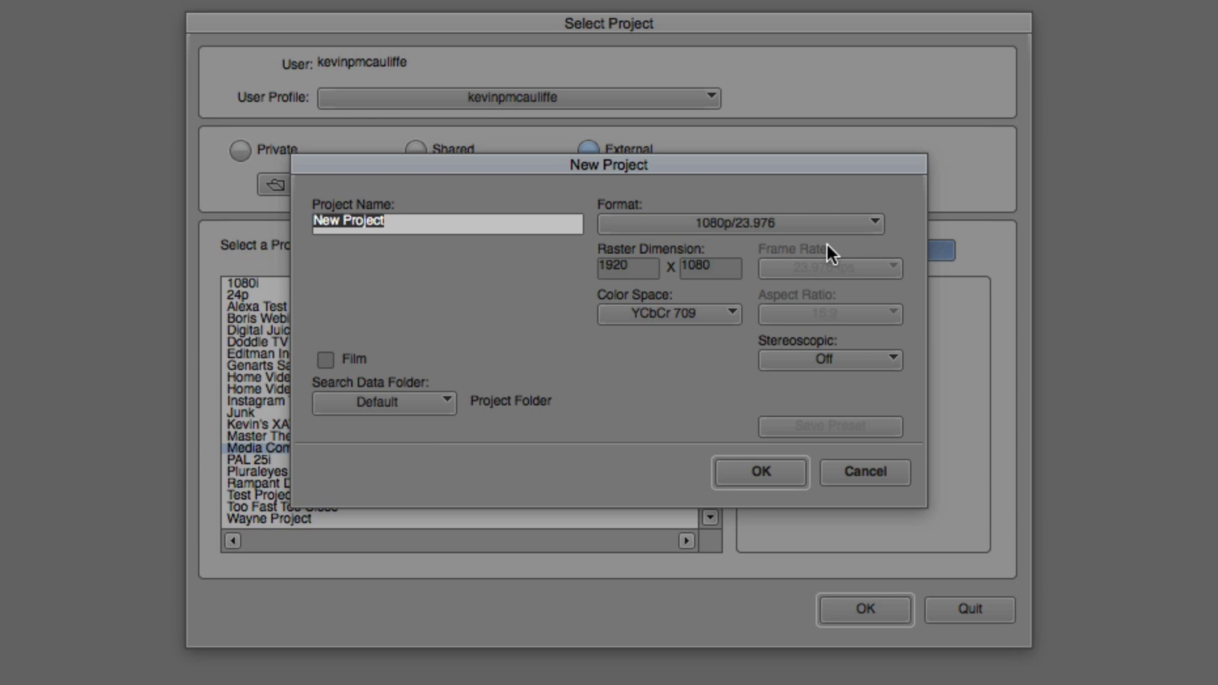
click(756, 220)
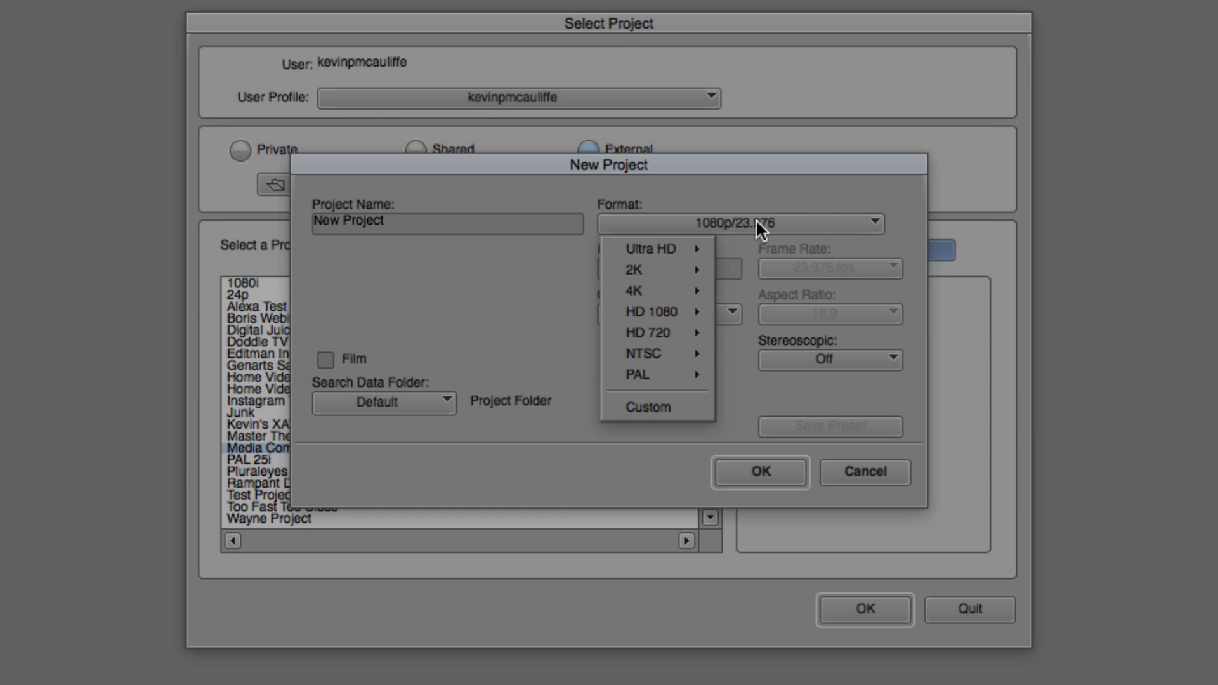
click(652, 408)
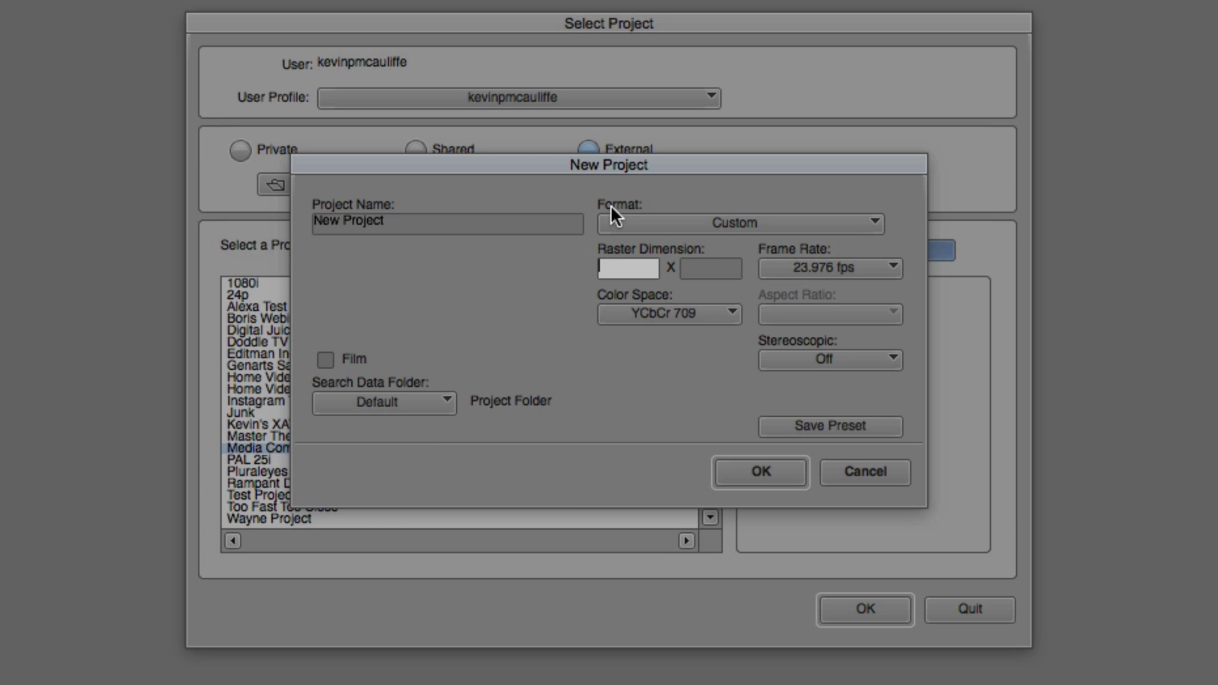
click(886, 478)
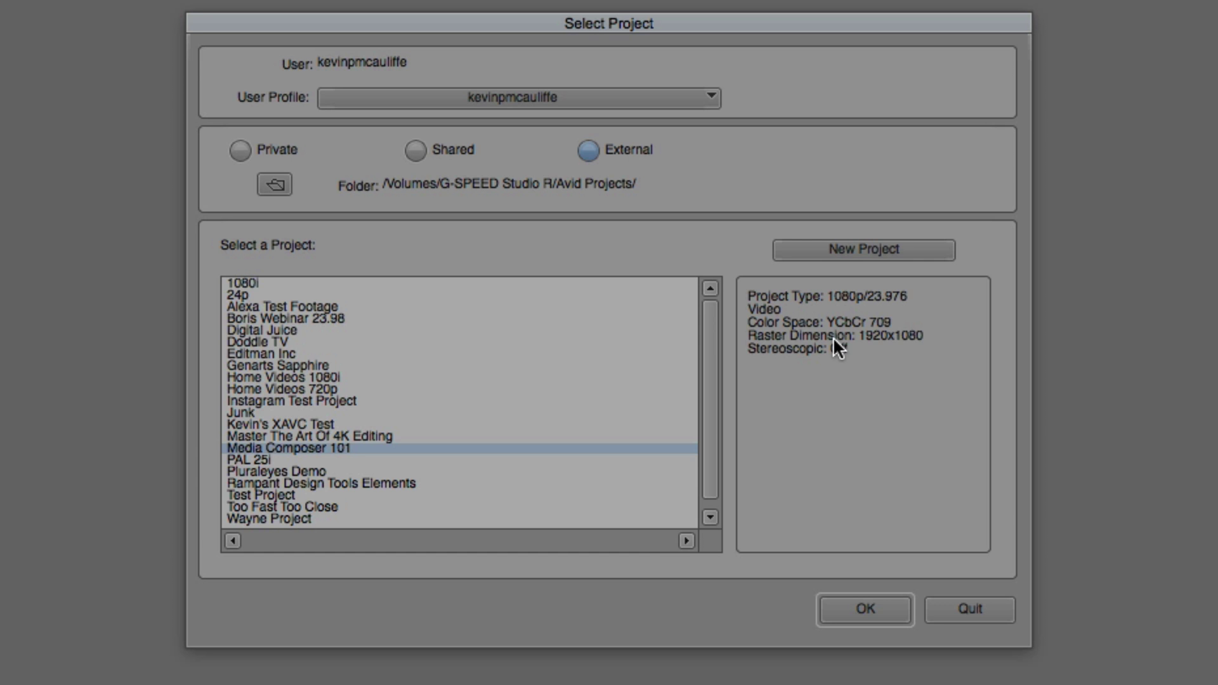
Open the Media Composer 101 project, delete Bin1 and Bin2, and create one new bin.
click(885, 614)
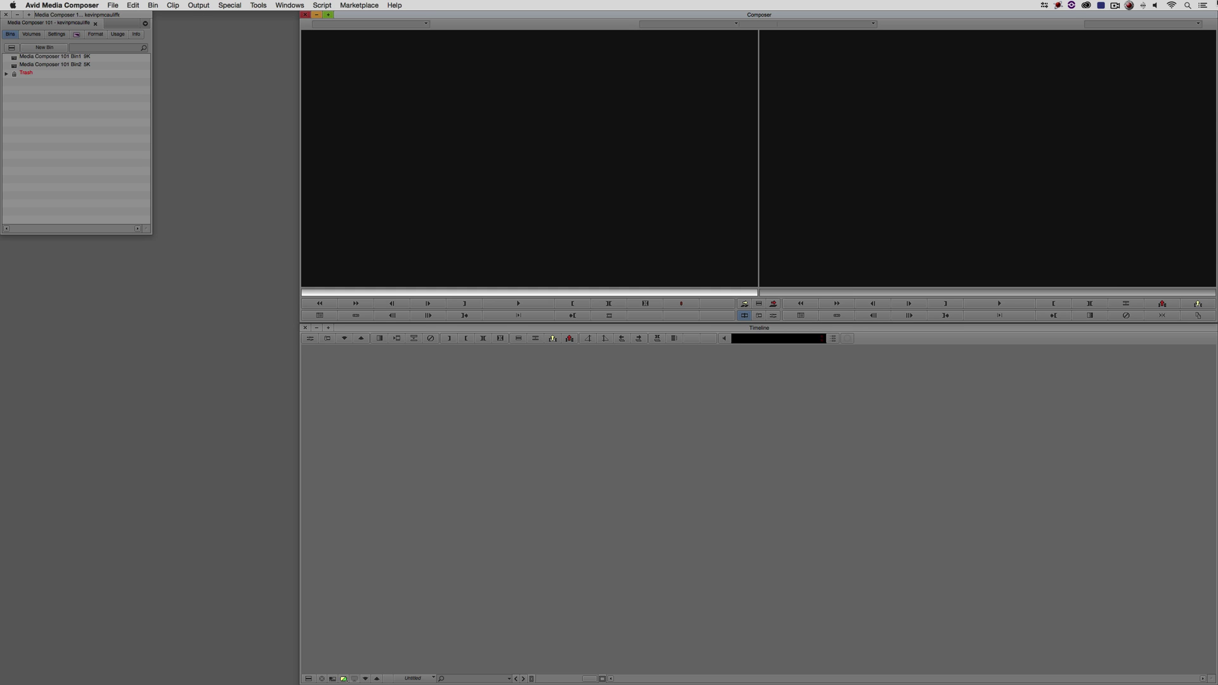
click(21, 63)
shift+click(14, 66)
key(Delete)
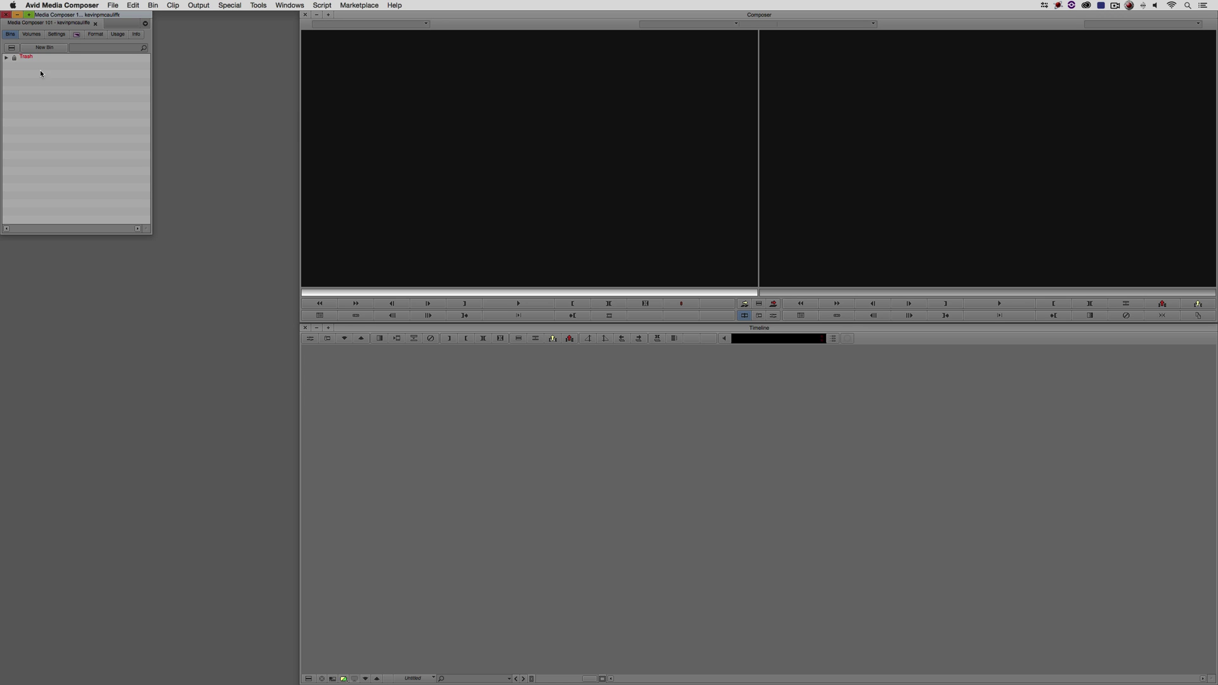
click(38, 48)
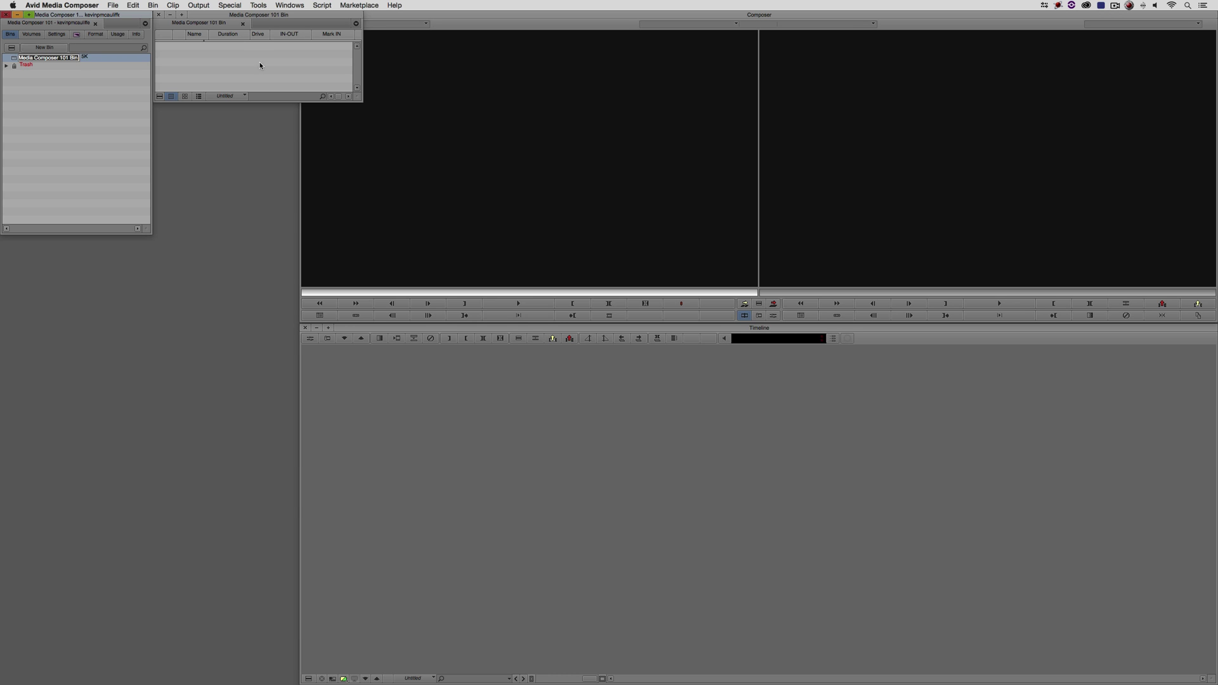
Float the new bin and try linking four RED .RDC clips, then dismiss the link error.
drag(249, 28, 144, 332)
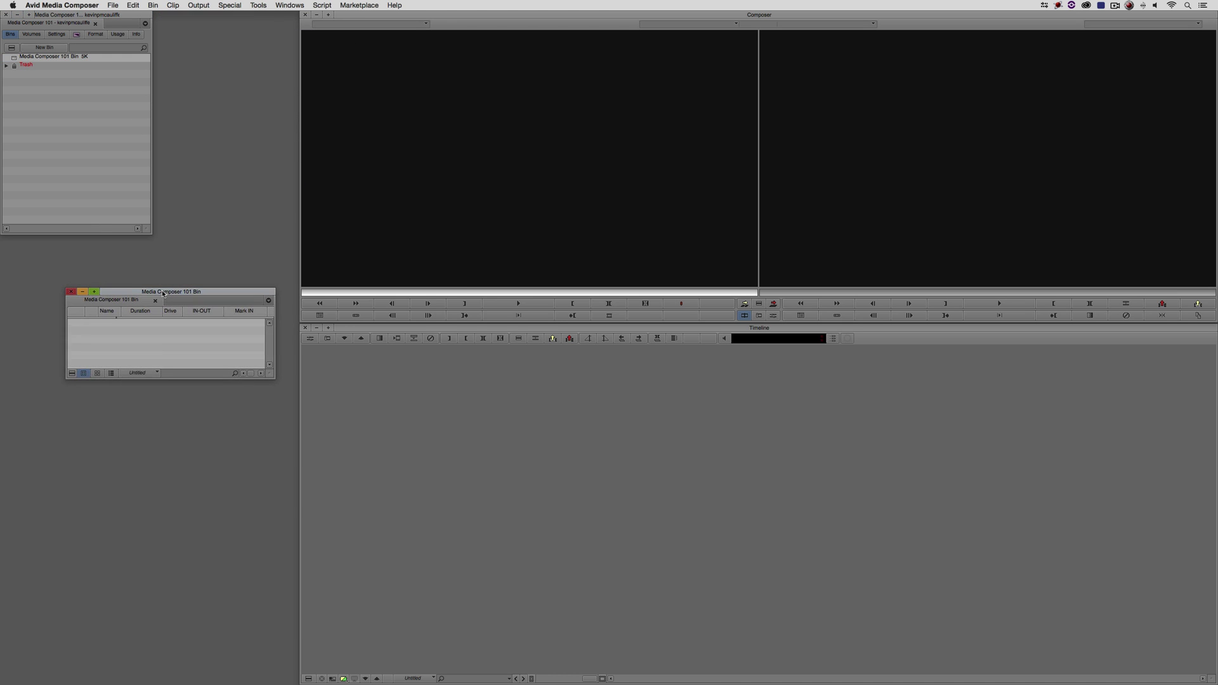
right_click(130, 345)
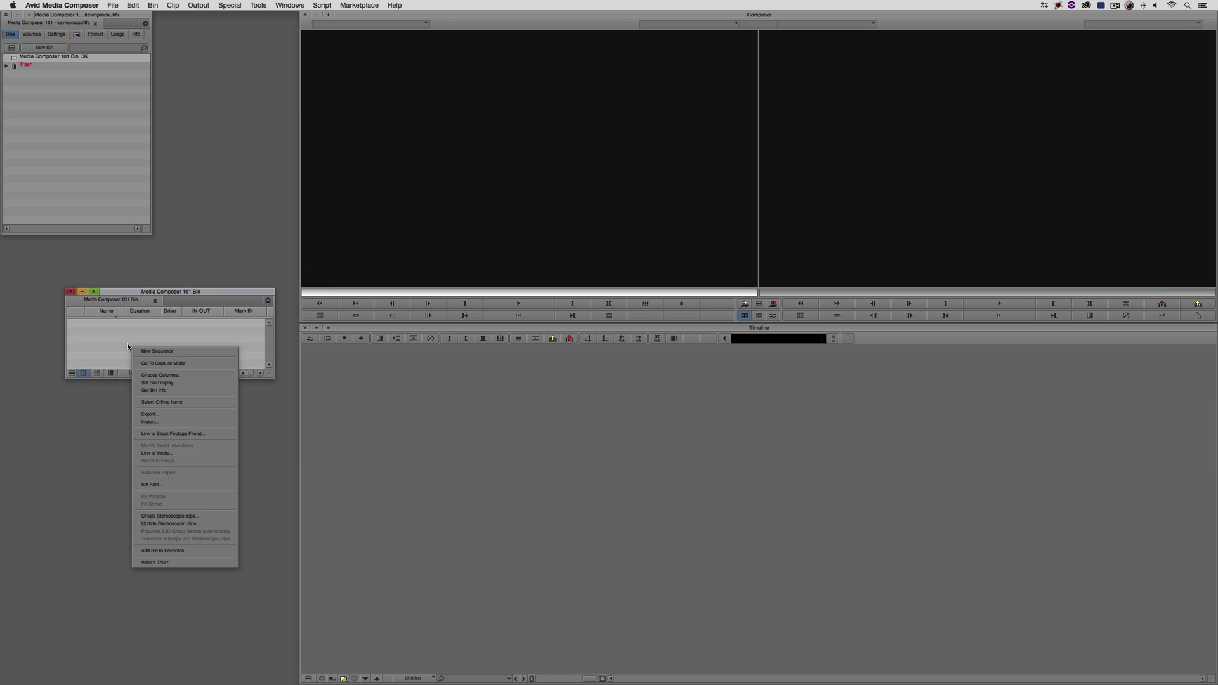
click(190, 454)
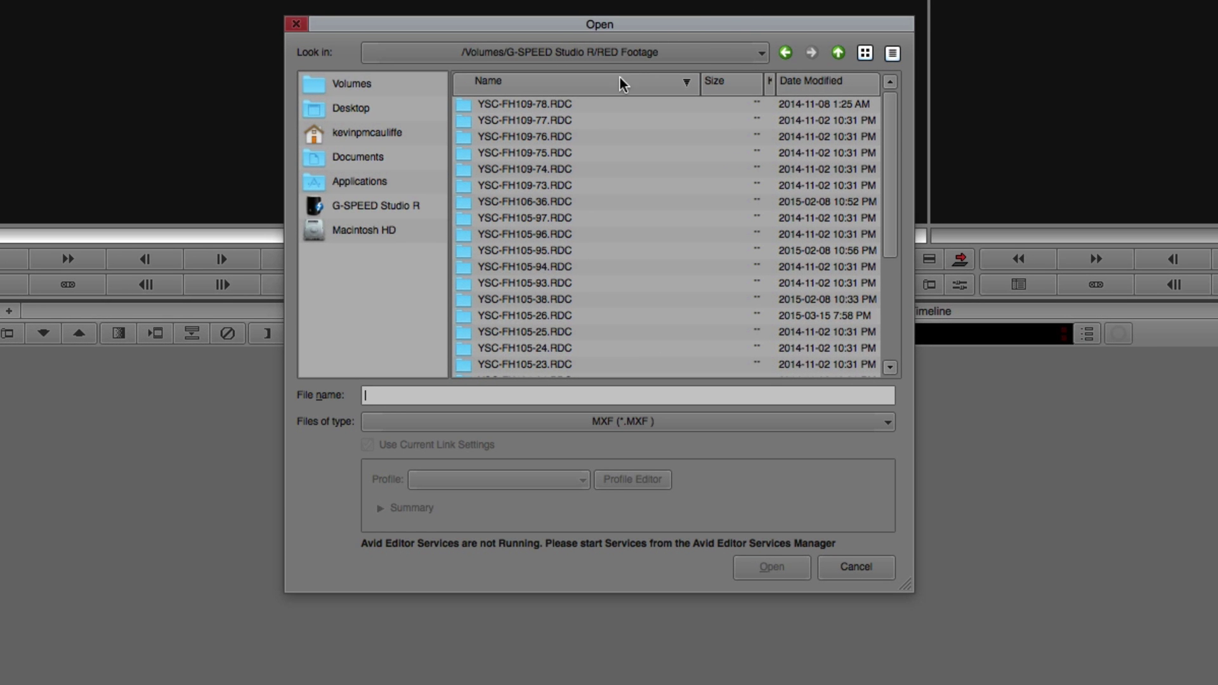
click(595, 104)
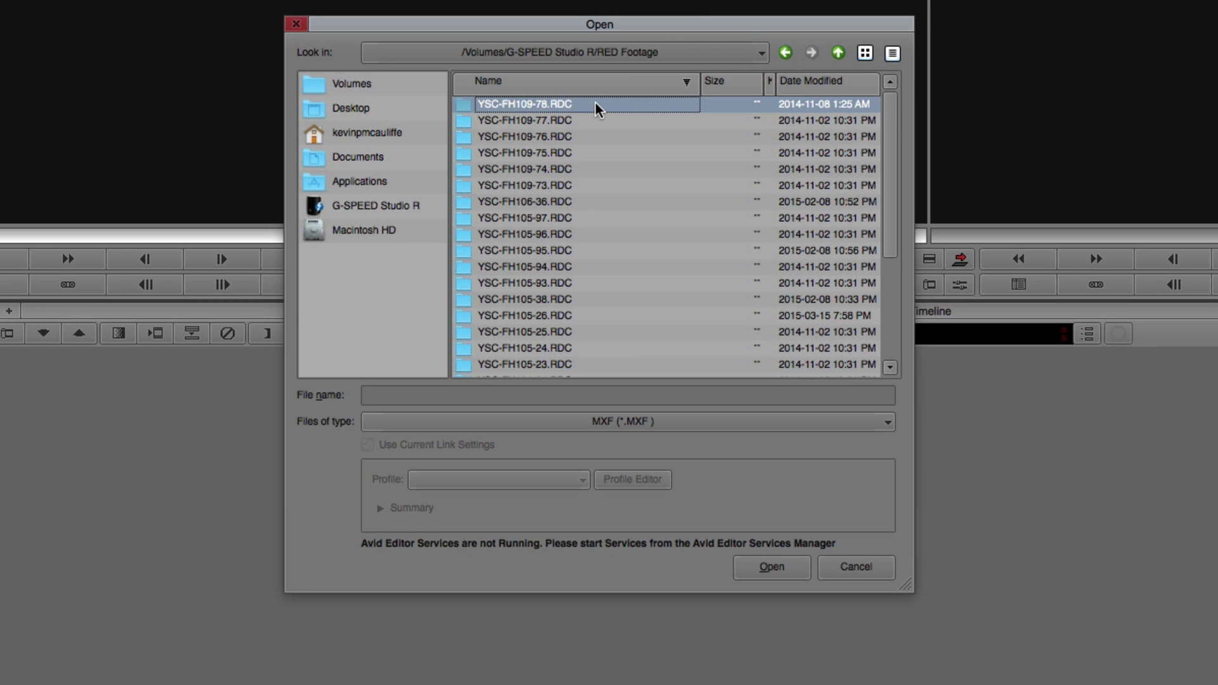
shift+click(574, 151)
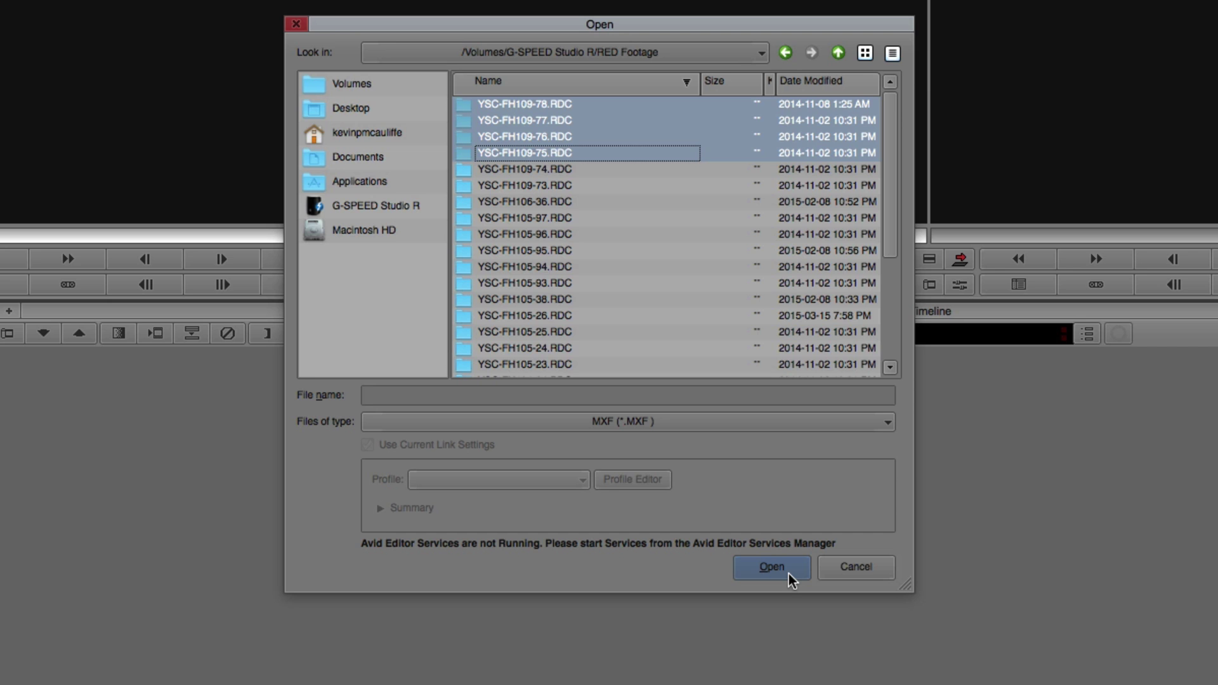
click(772, 567)
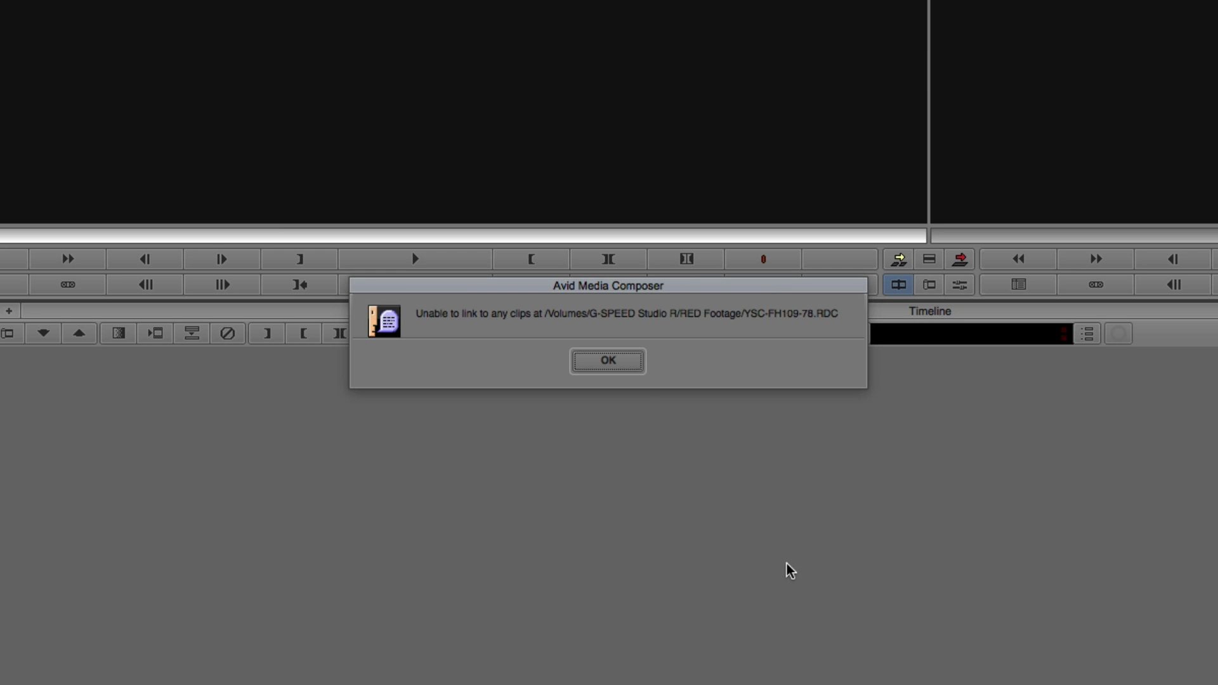
click(608, 362)
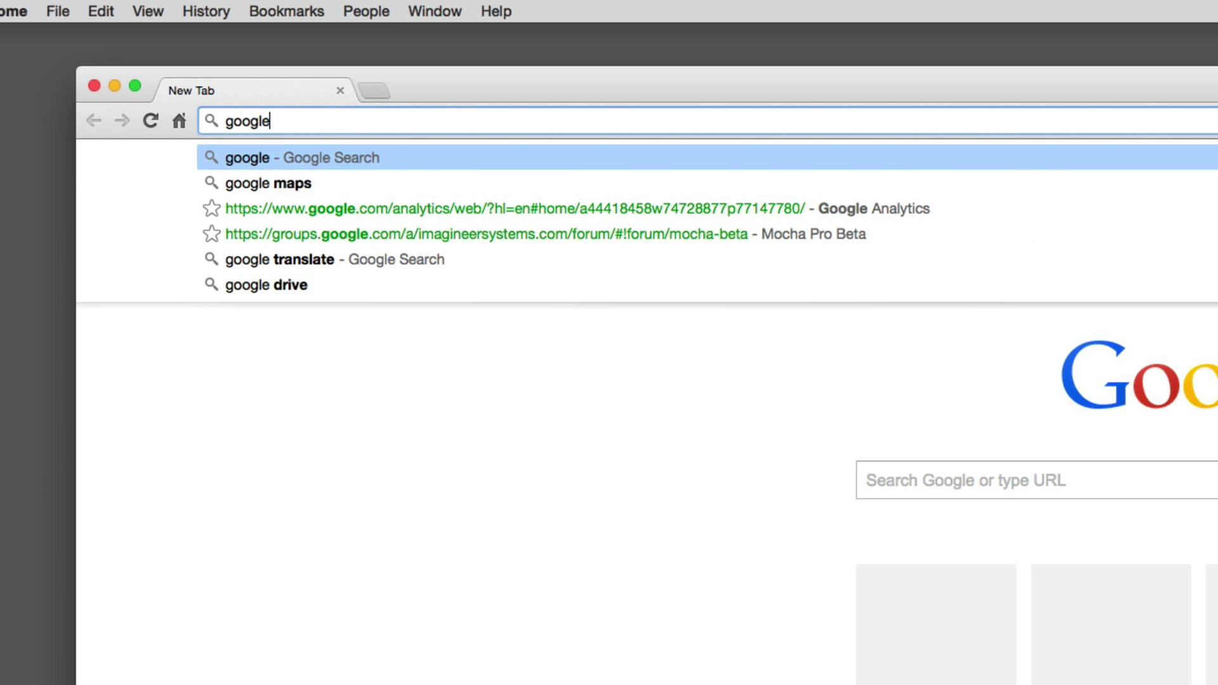
Search Google for 'media composer ama' and review the RED plug-ins list on Avid's AMA page.
key(Return)
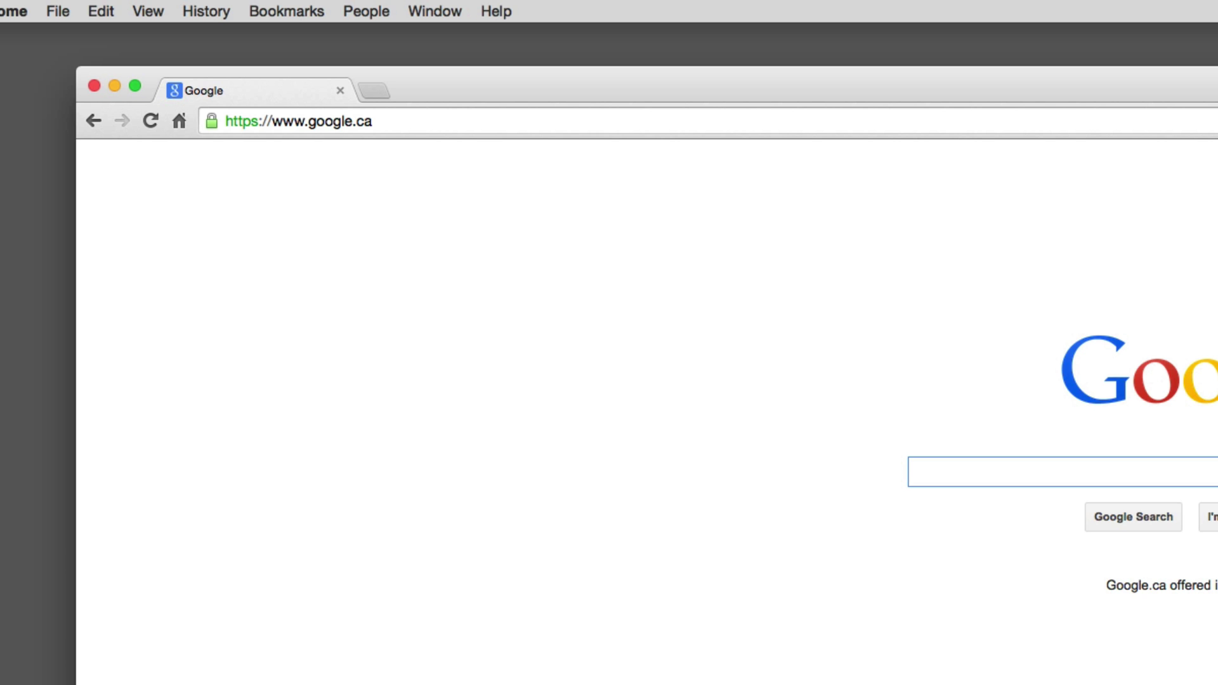
text(me)
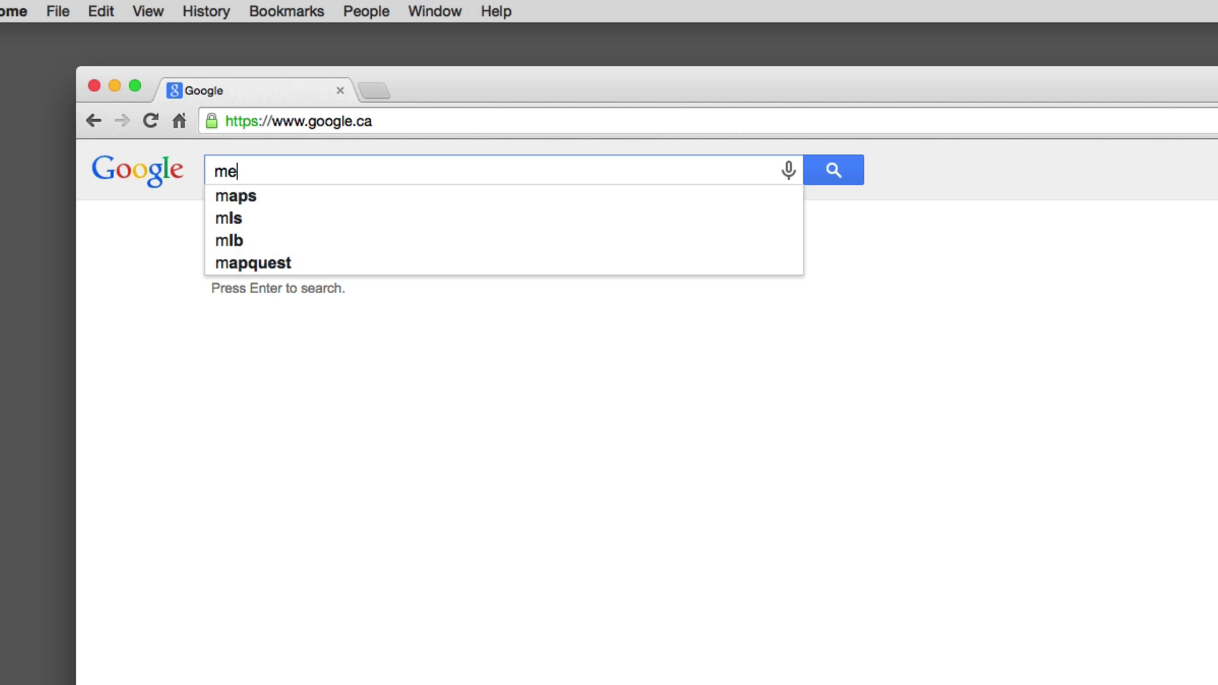
text(dia composer ama)
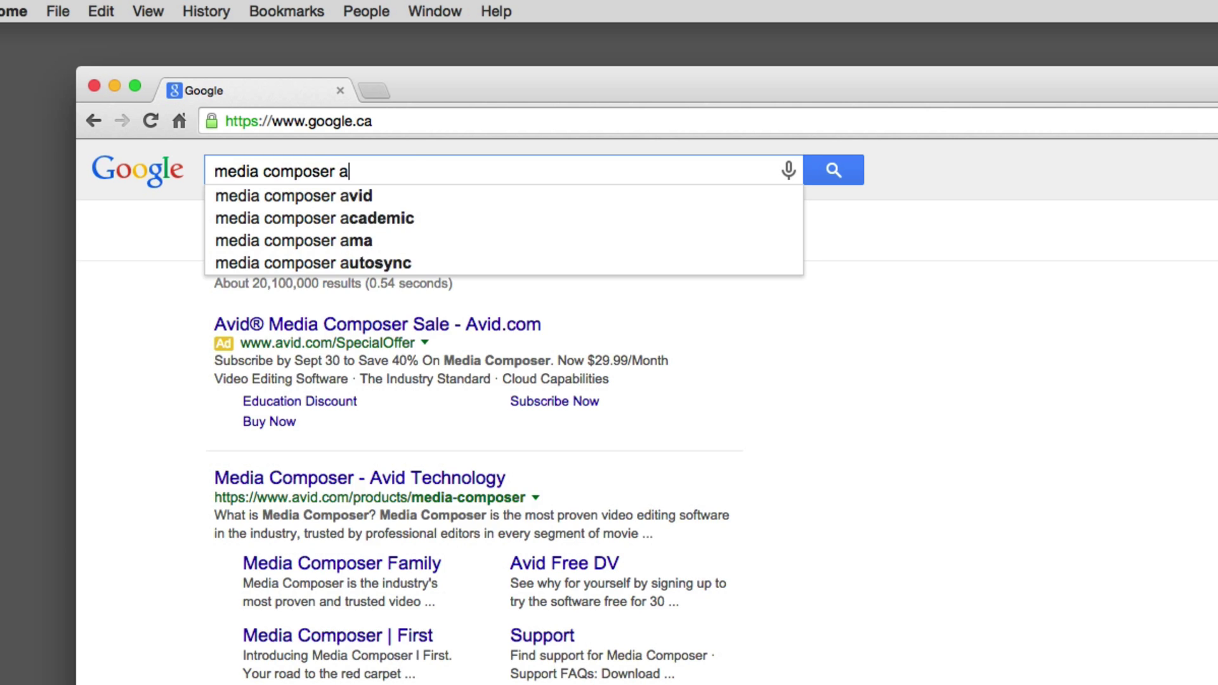
key(Return)
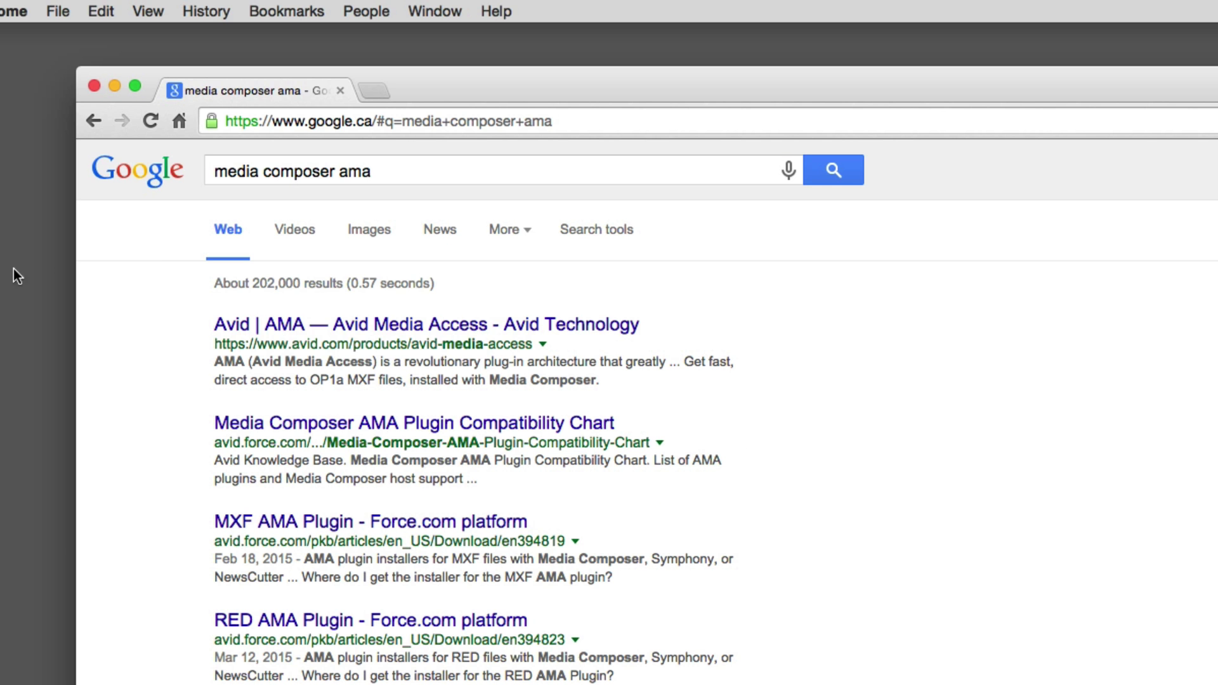
click(468, 327)
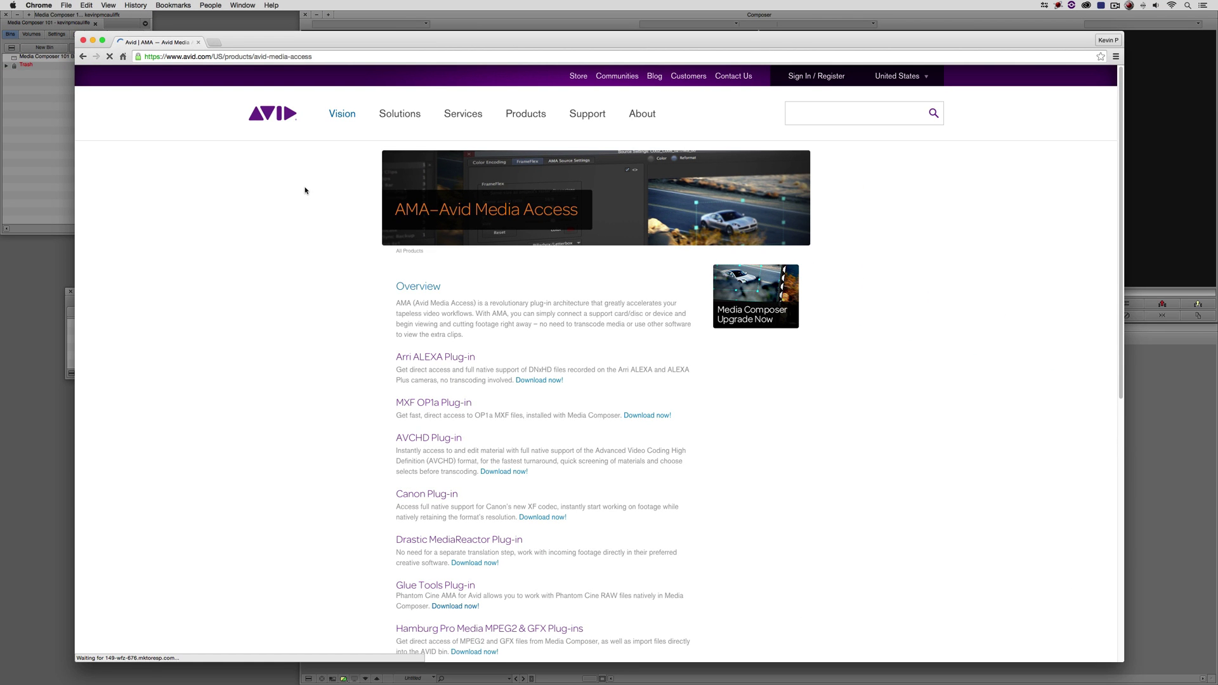
scroll(320, 219, down, 10)
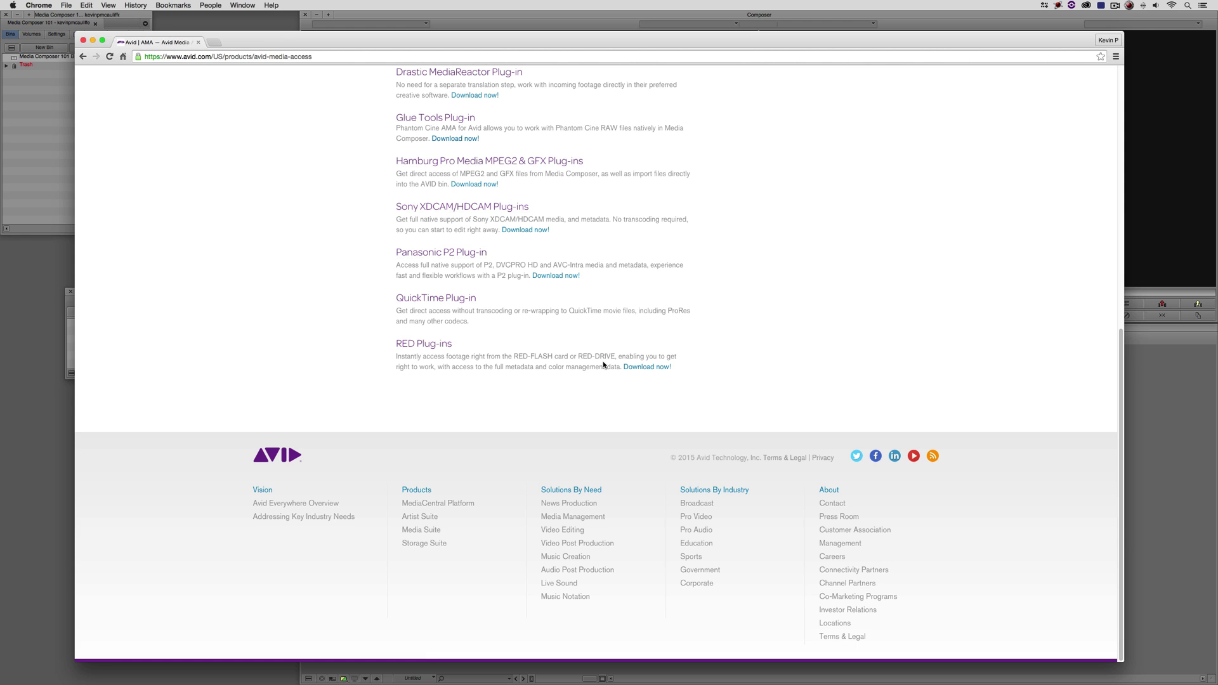
scroll(604, 366, up, 5)
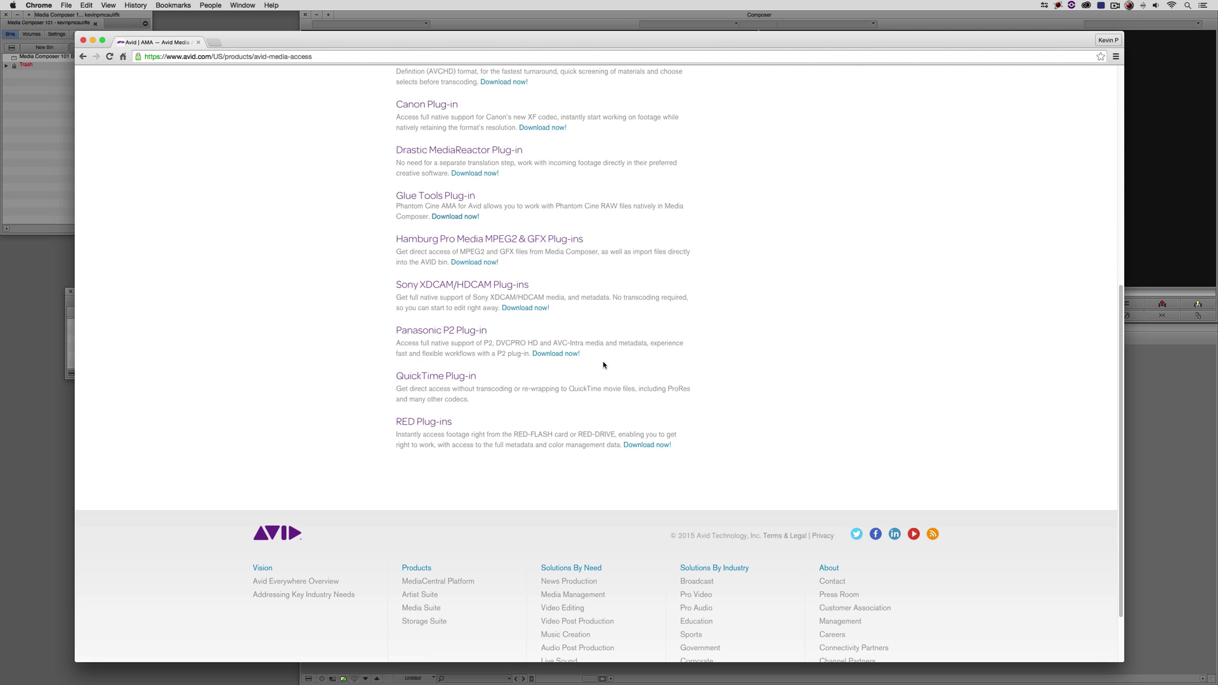
scroll(604, 362, up, 1)
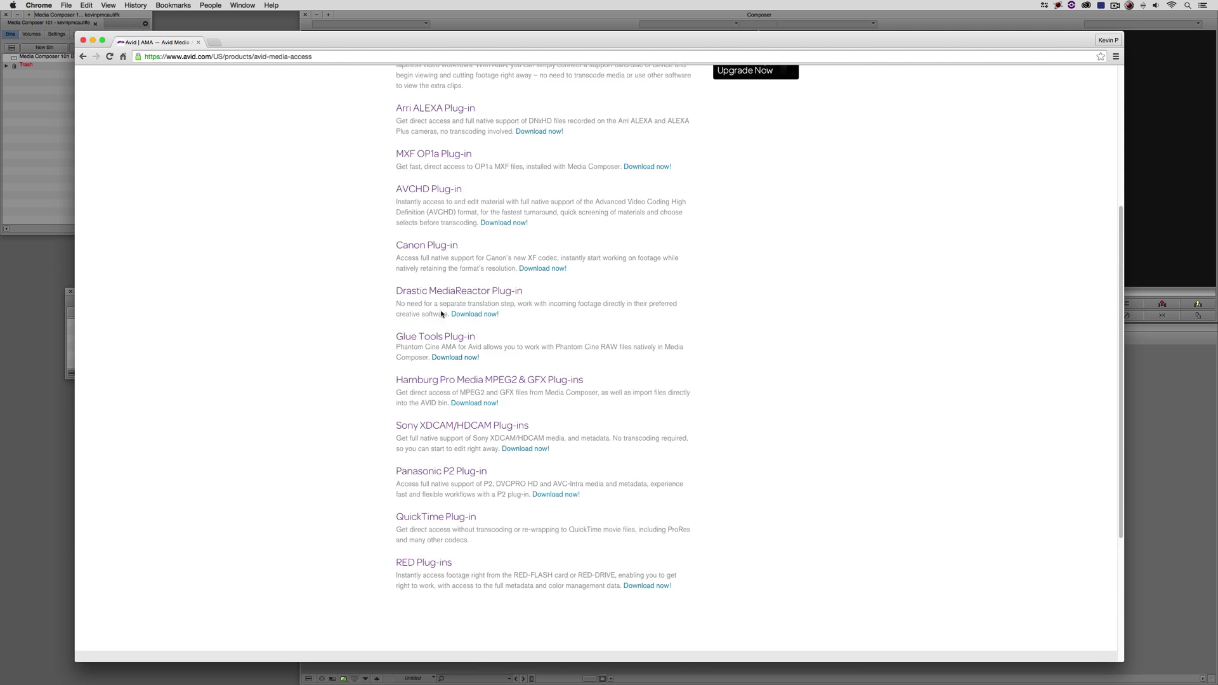
scroll(426, 305, up, 3)
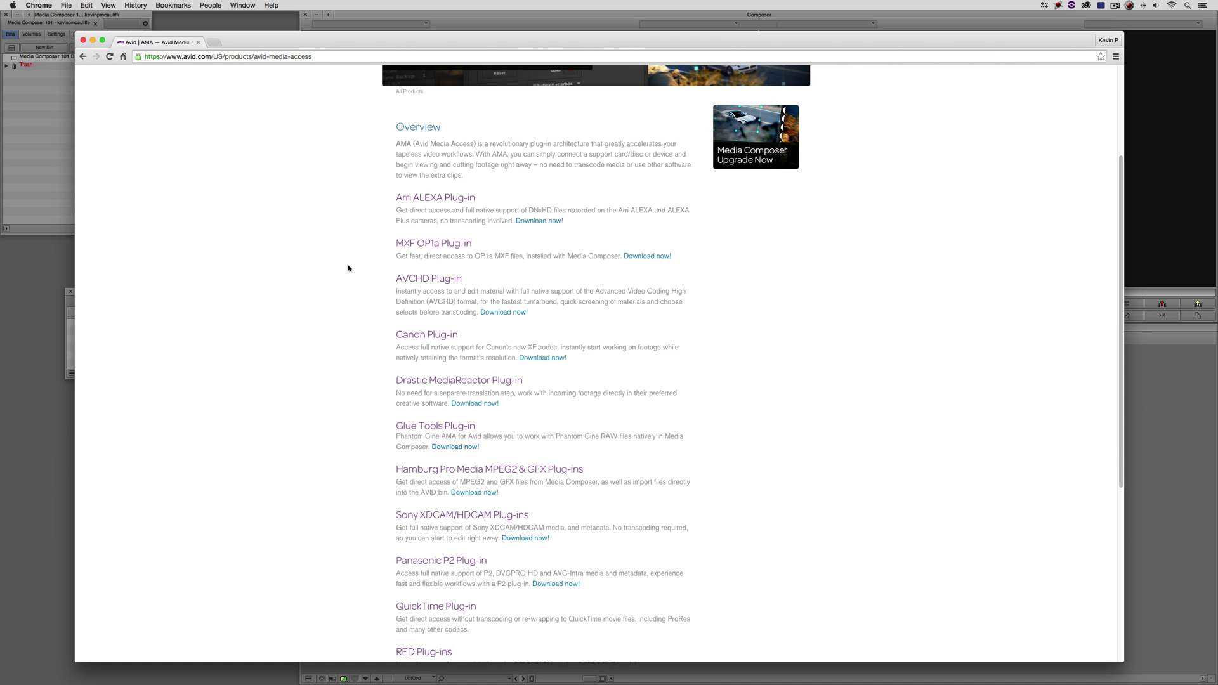
scroll(329, 254, up, 1)
Back in Media Composer, link five RED .RDC clip folders using the Autodetect Plug-in file type.
key(super+Tab)
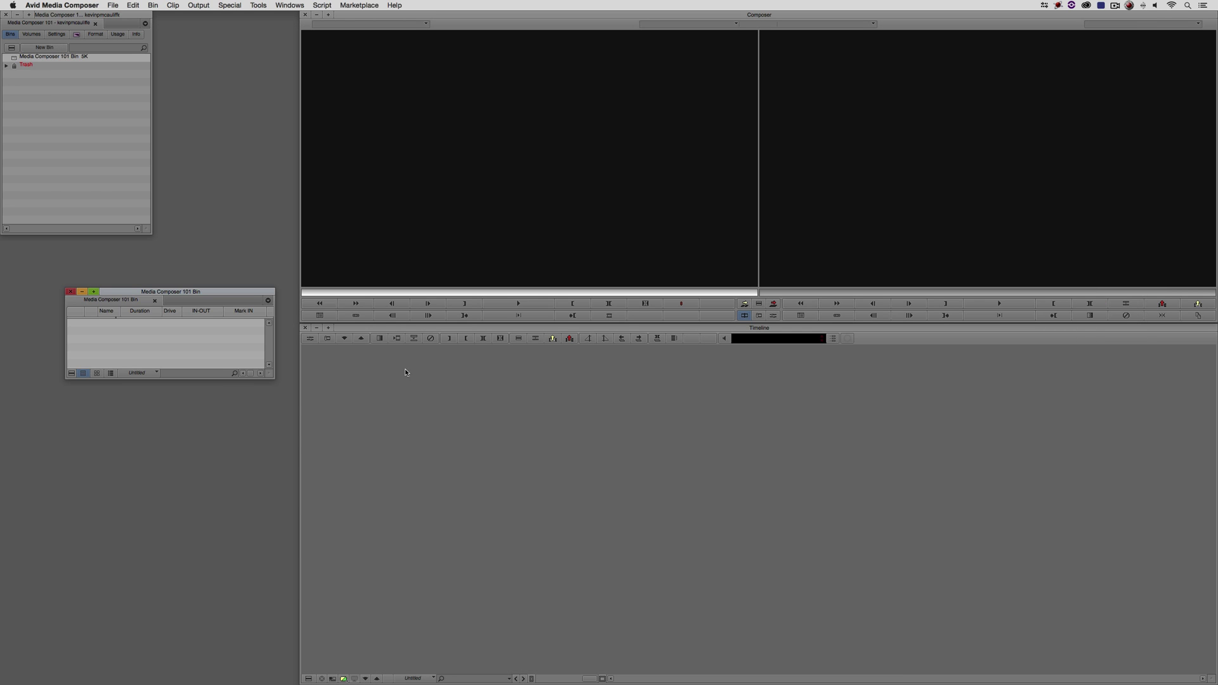
right_click(162, 340)
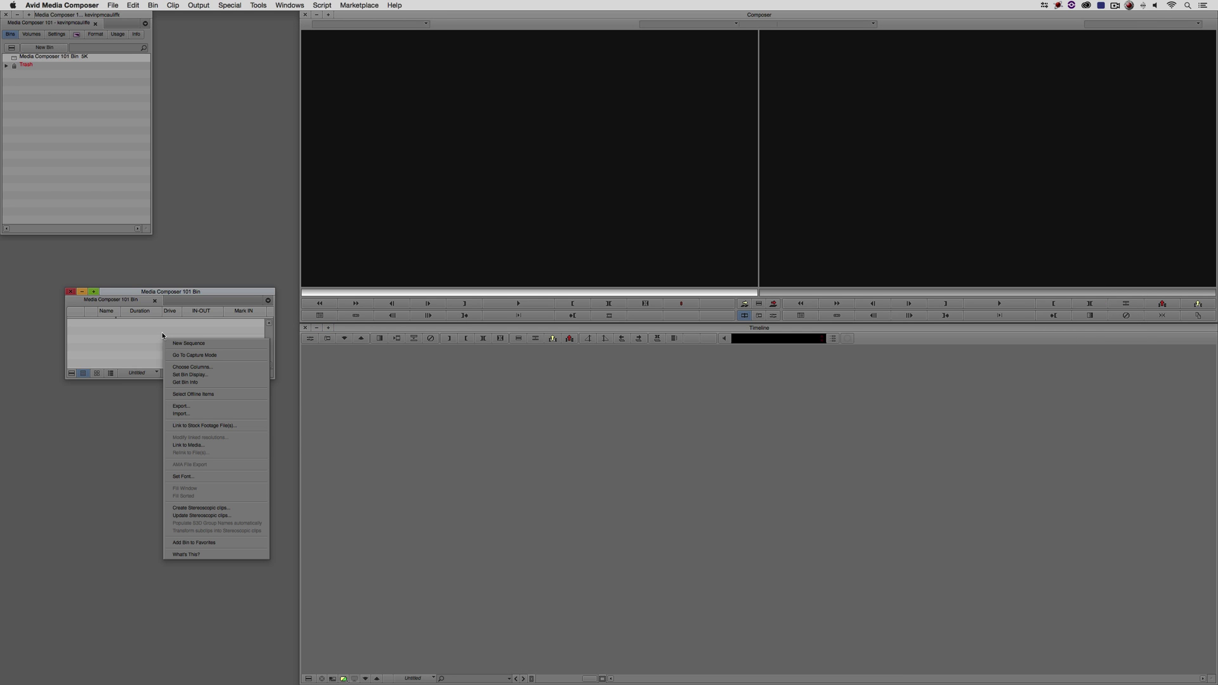
click(206, 444)
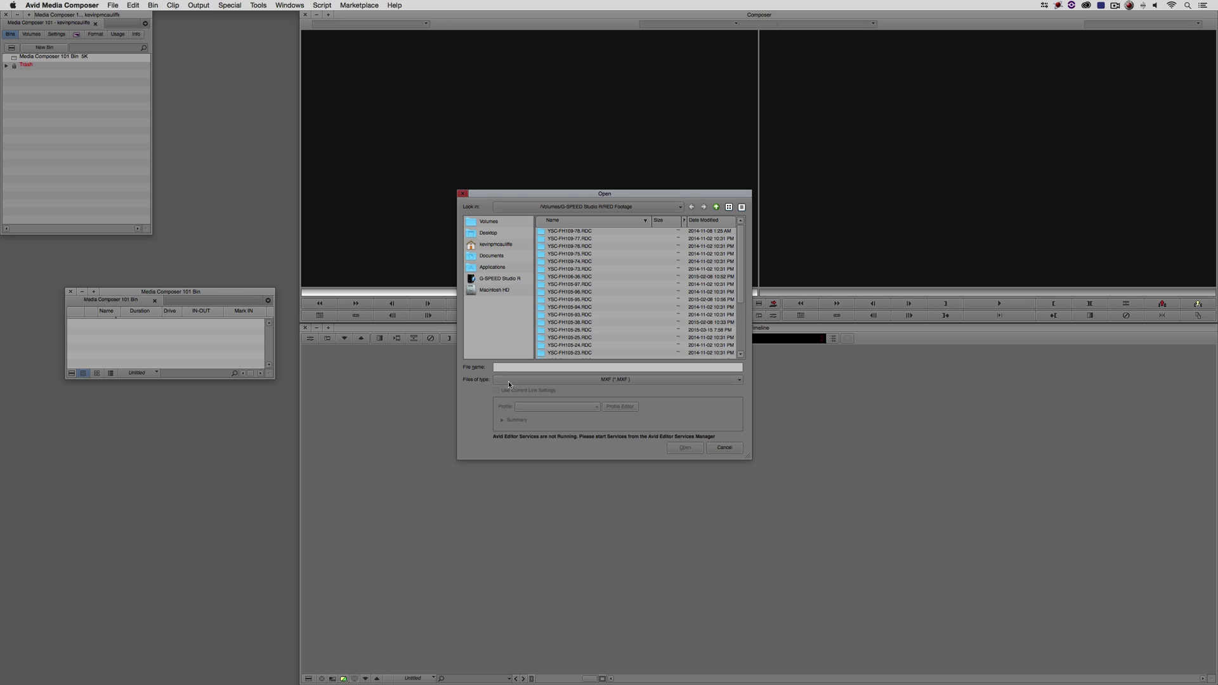
click(631, 378)
click(630, 386)
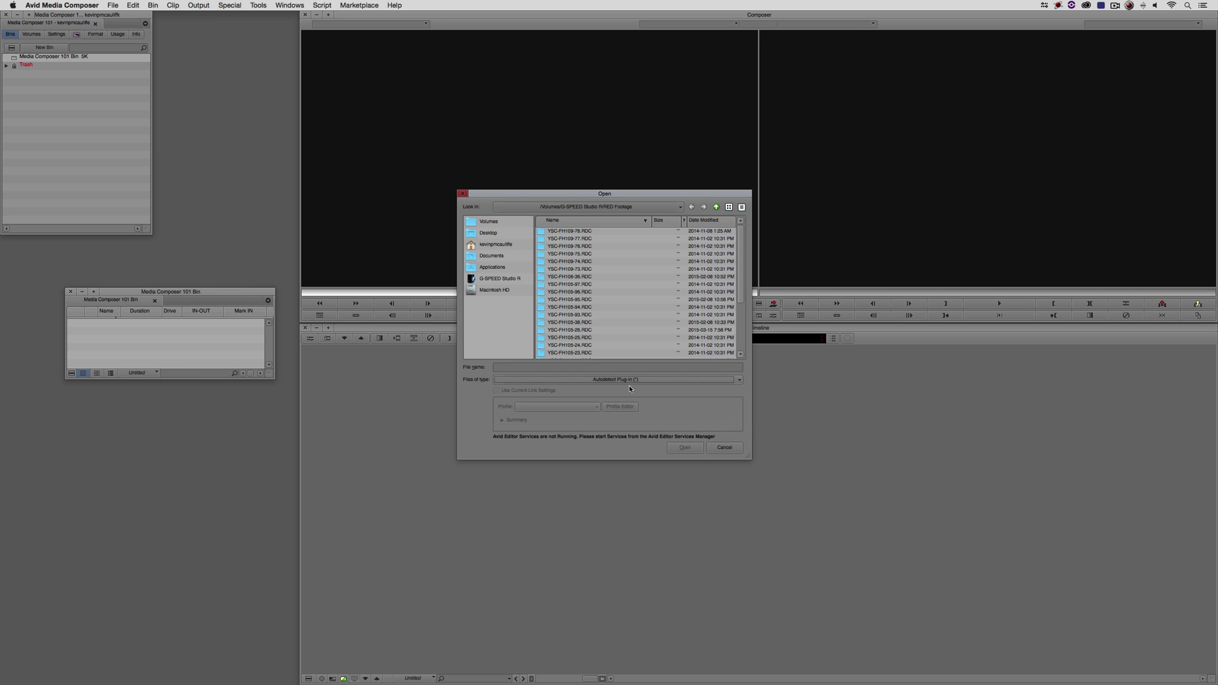
click(599, 231)
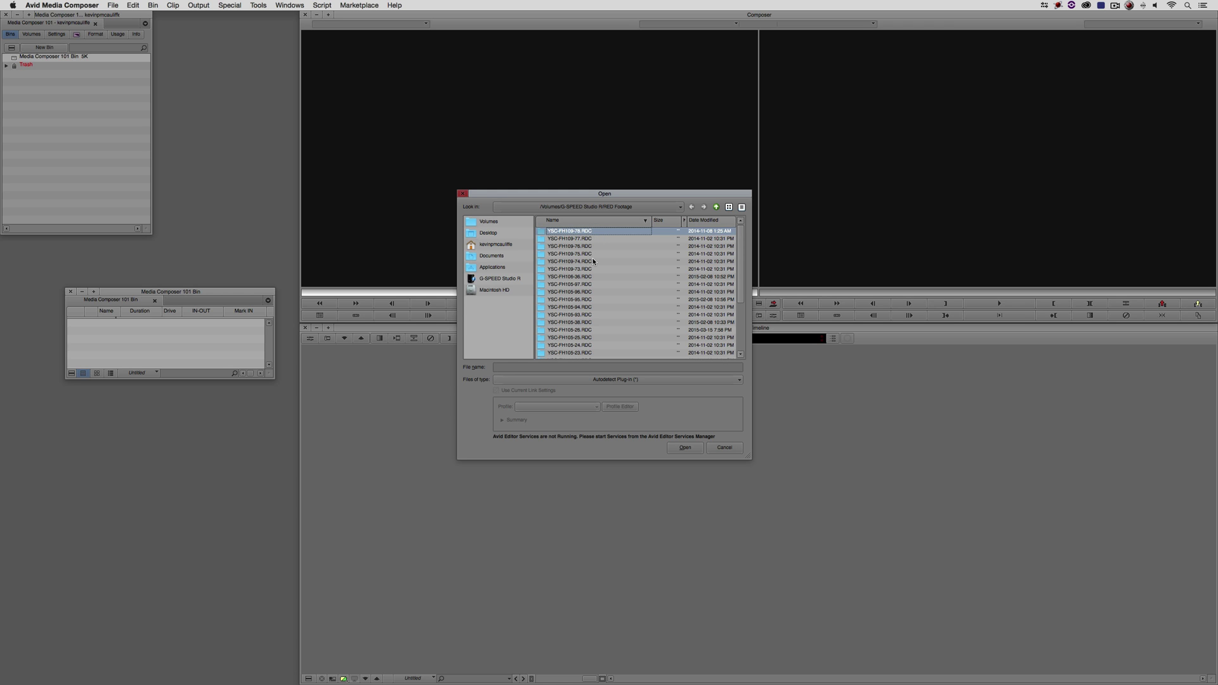
shift+click(593, 262)
click(685, 447)
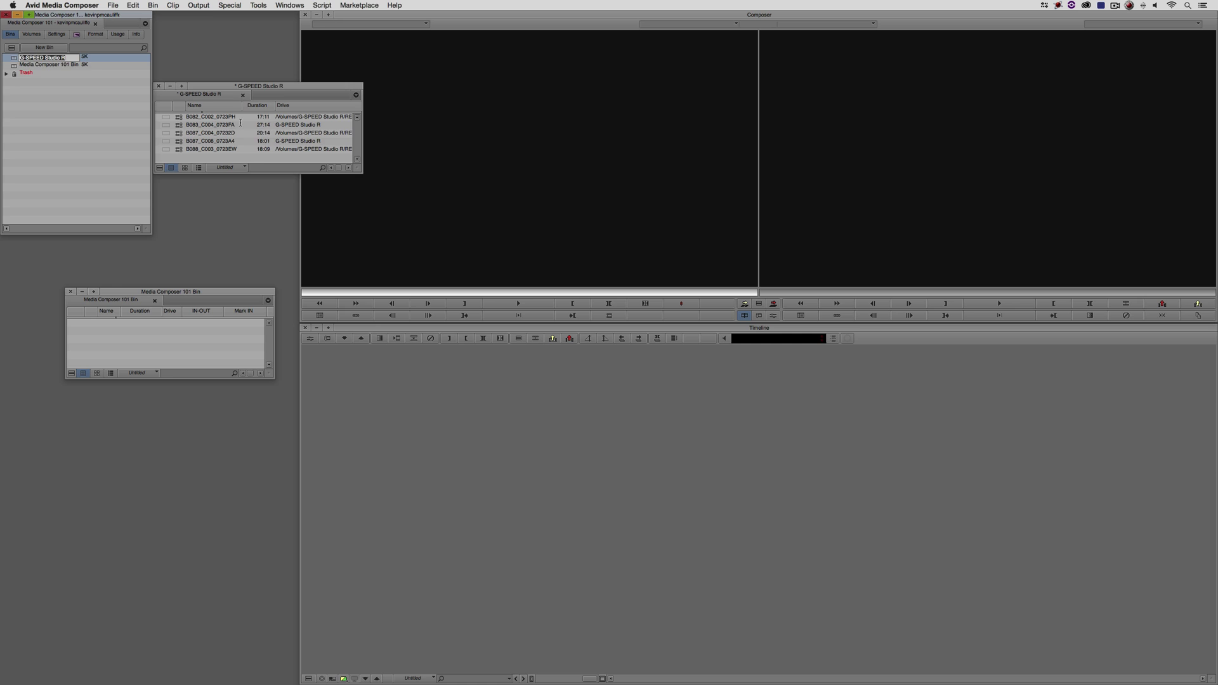
Preview each of the five linked clips, B082 through B088_C003_0723EW, in the source monitor.
drag(243, 87, 163, 162)
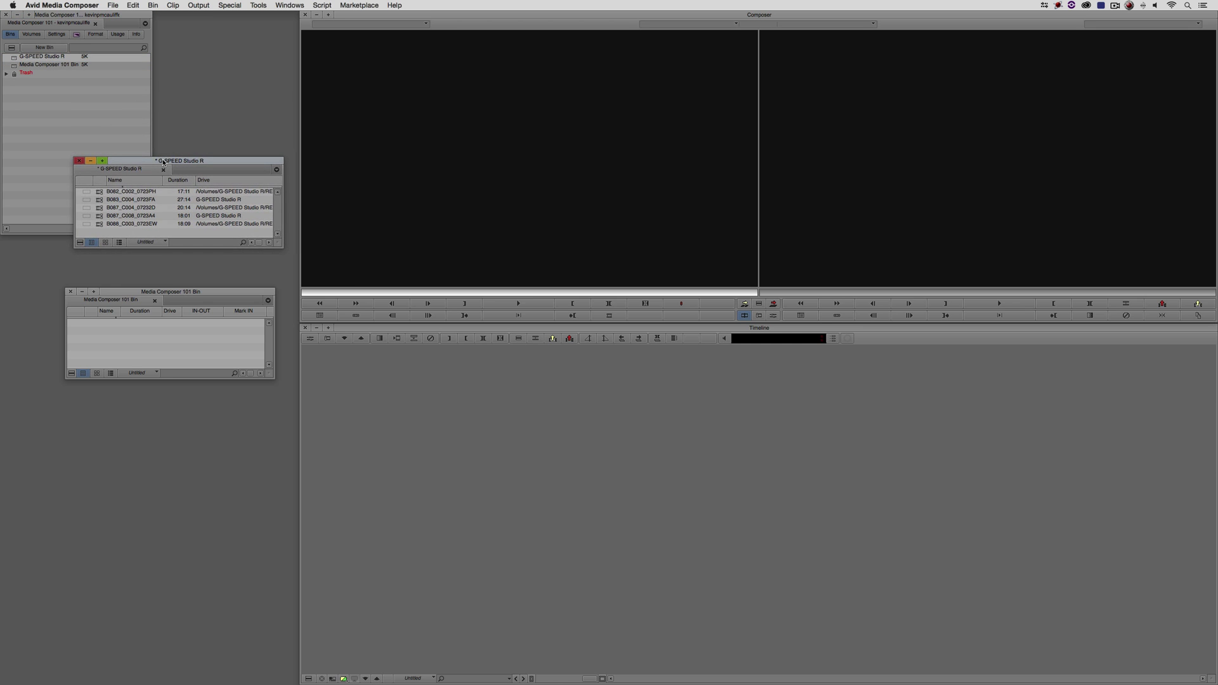
click(97, 194)
click(98, 200)
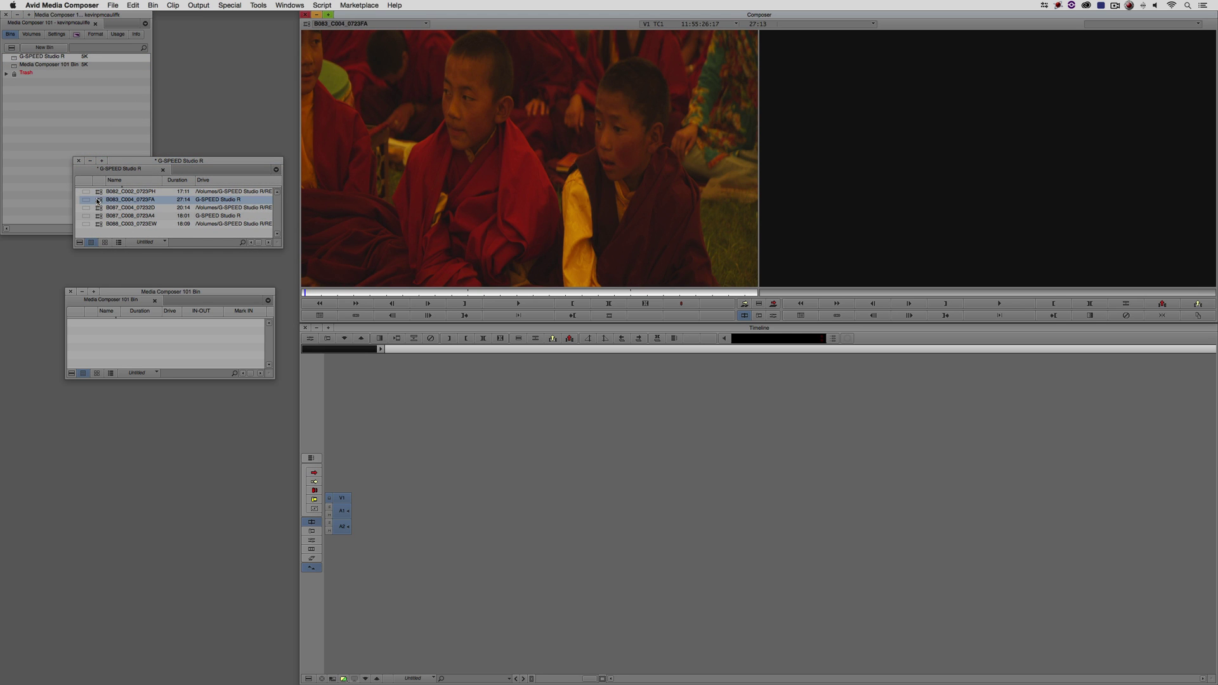
click(100, 192)
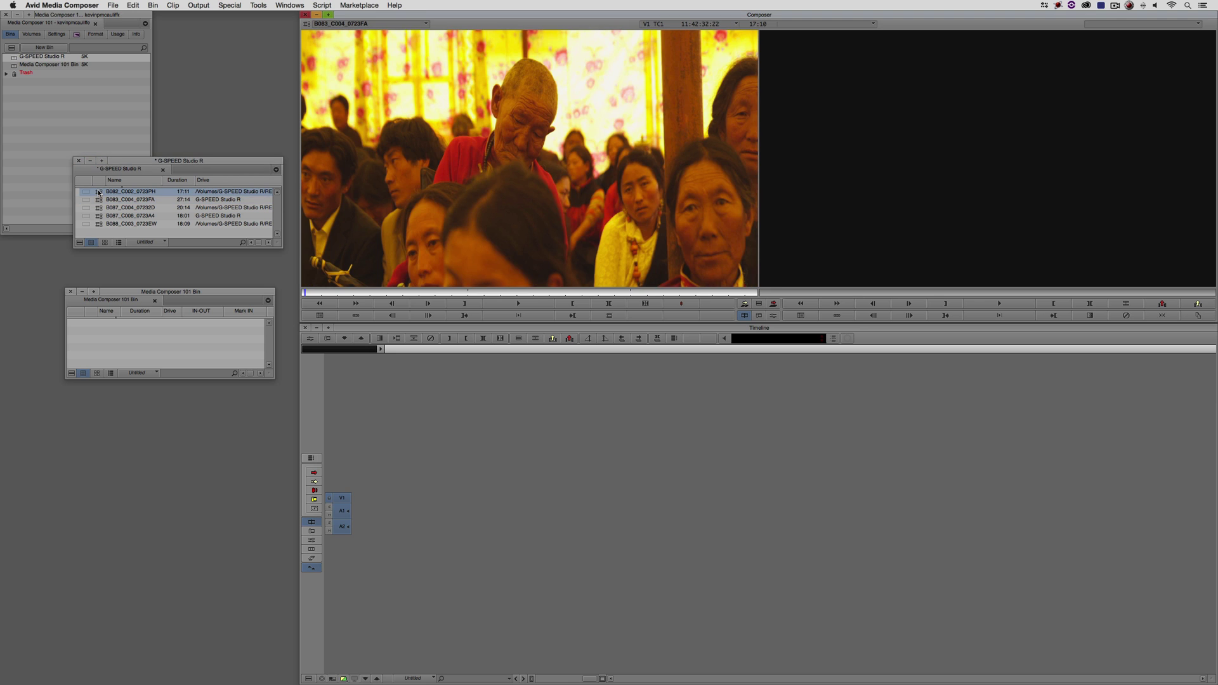
click(98, 199)
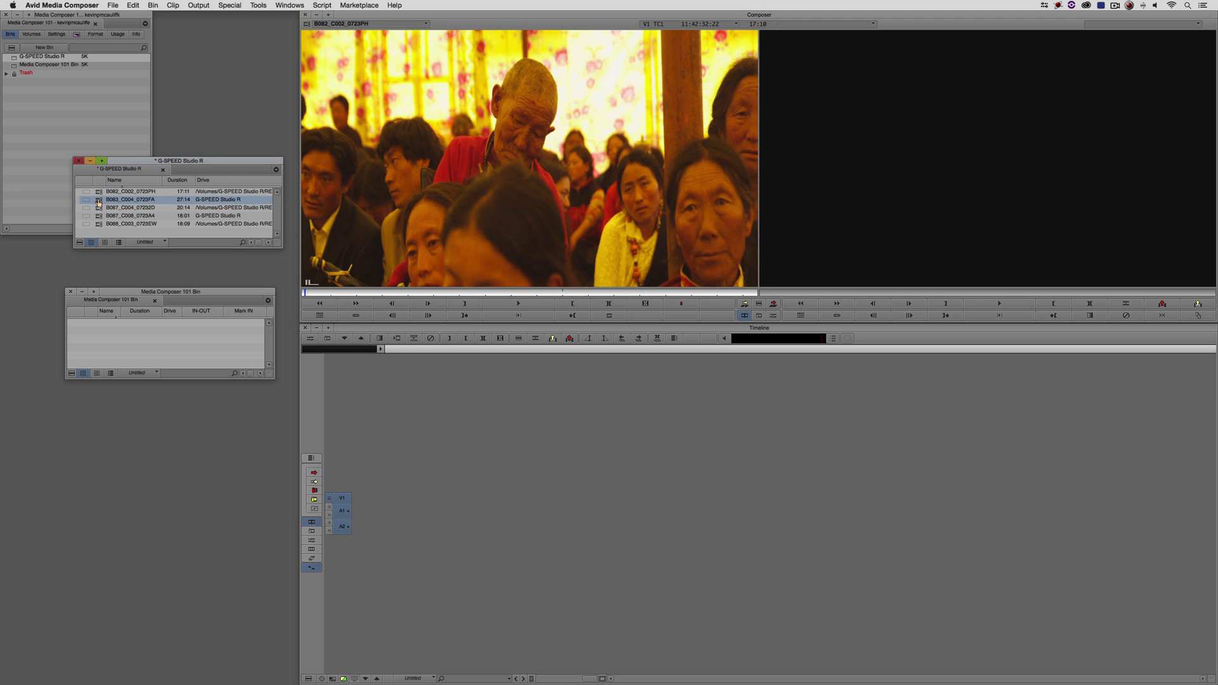
click(99, 209)
click(98, 217)
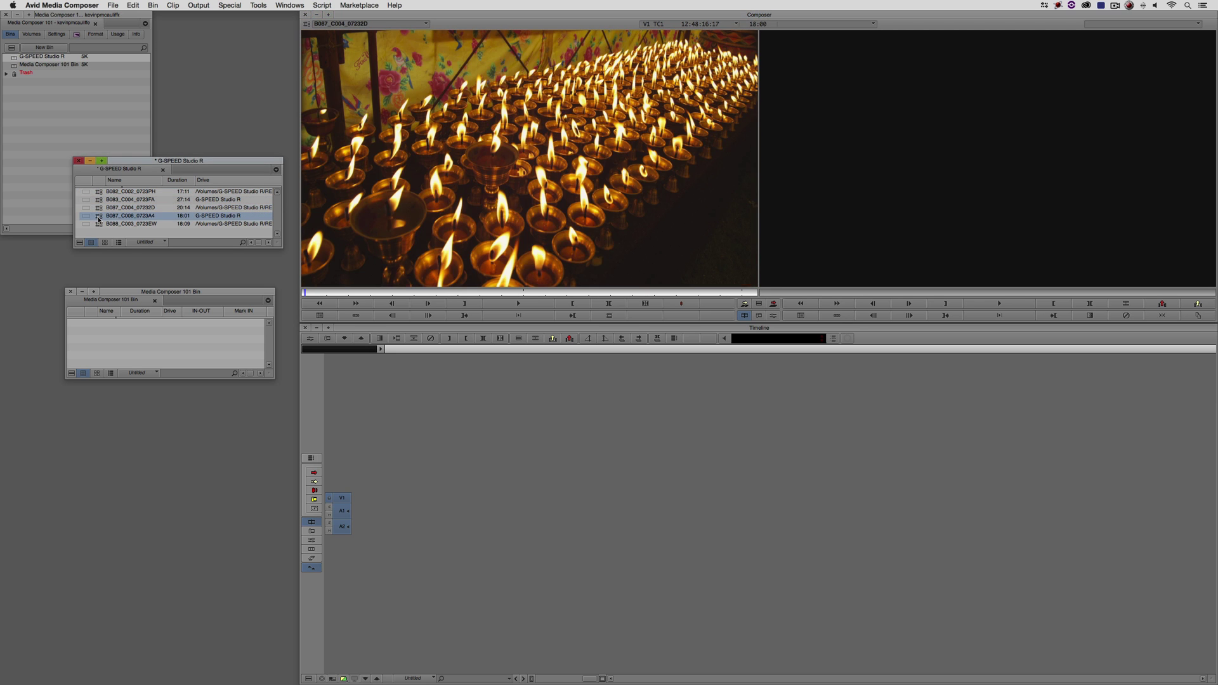
click(96, 225)
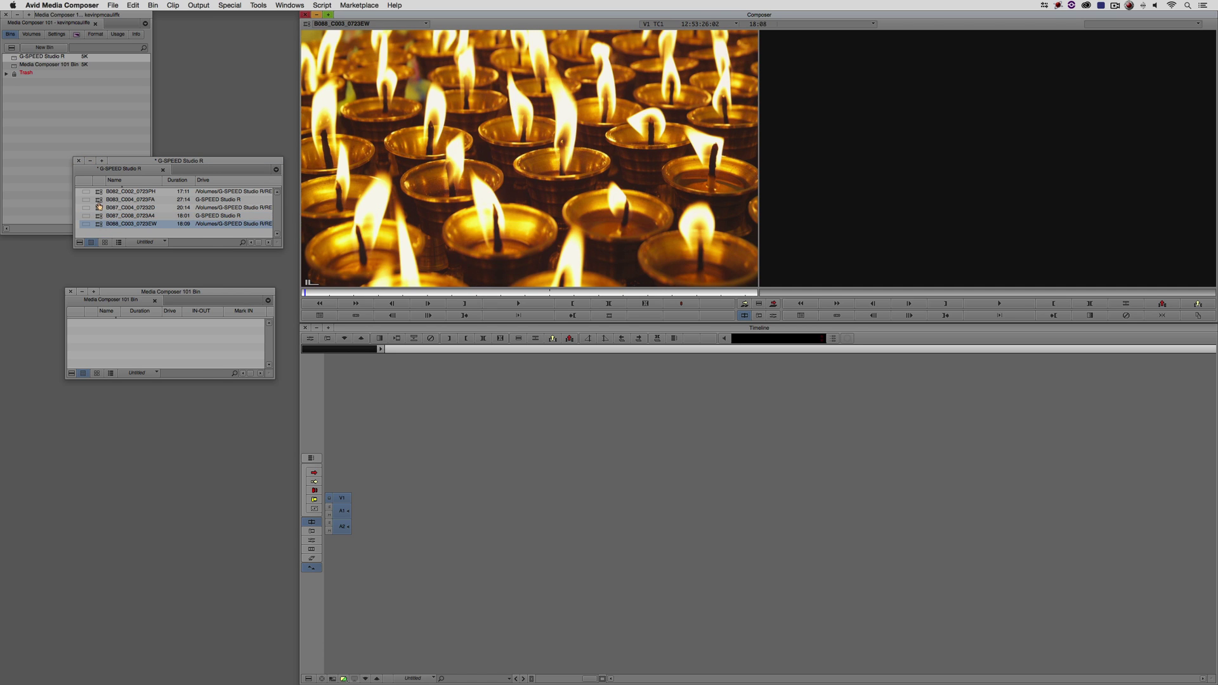
Delete master clips B083 through B088, keeping only B082_C002_0723PH, and close the Media Composer 101 Bin.
right_click(99, 202)
click(91, 219)
click(98, 225)
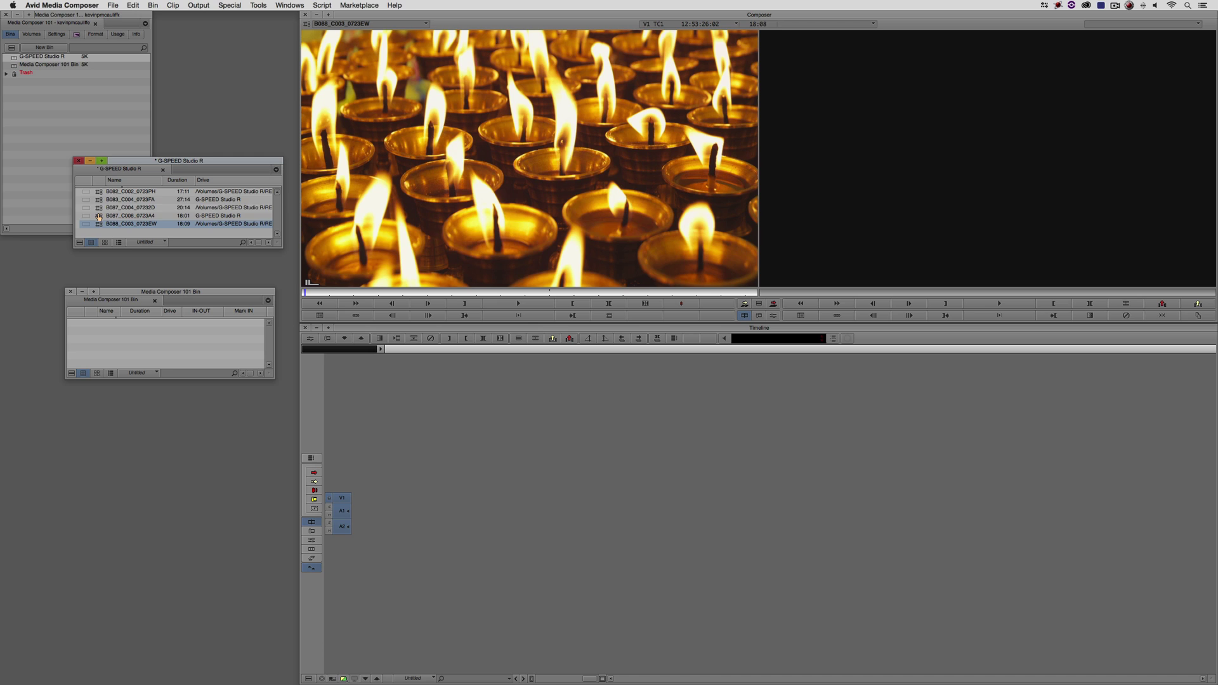
shift+click(98, 201)
key(Delete)
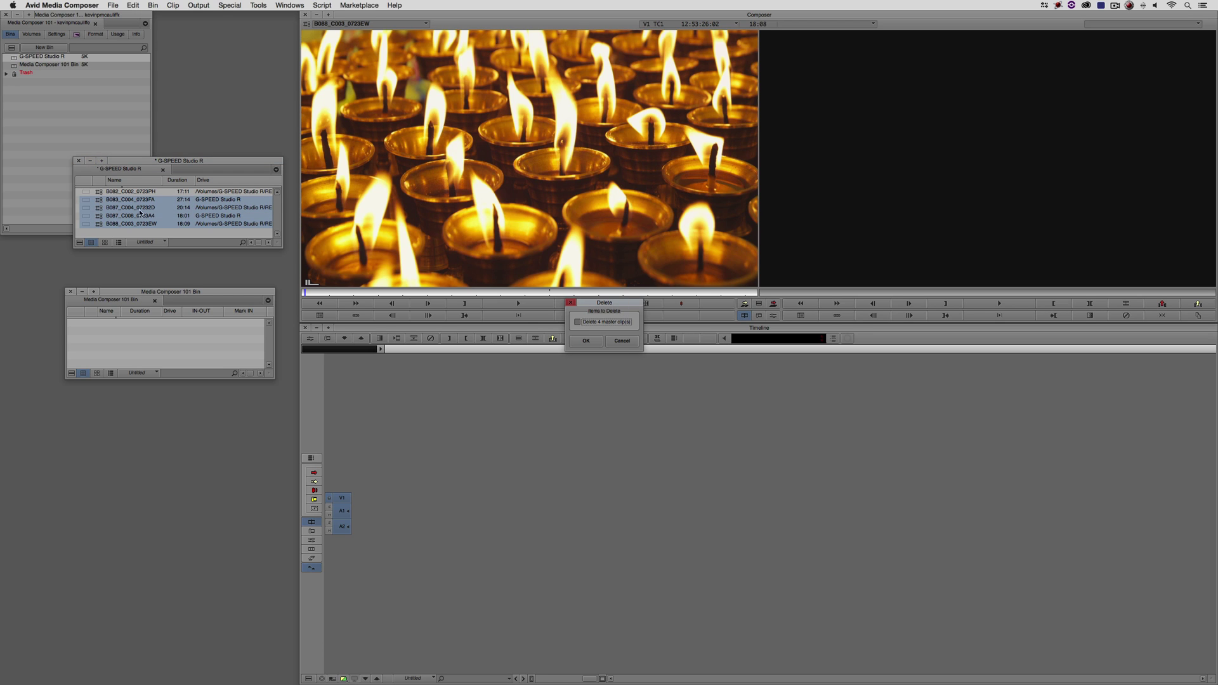
click(584, 322)
click(586, 340)
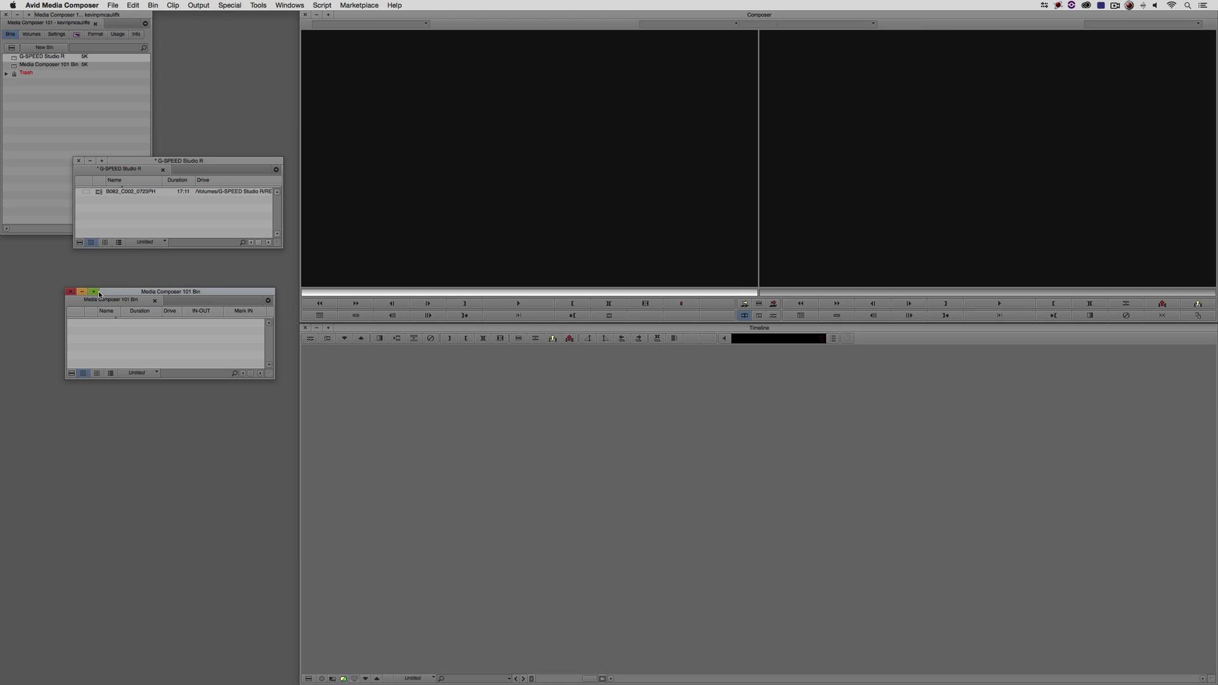
click(70, 292)
drag(155, 162, 133, 266)
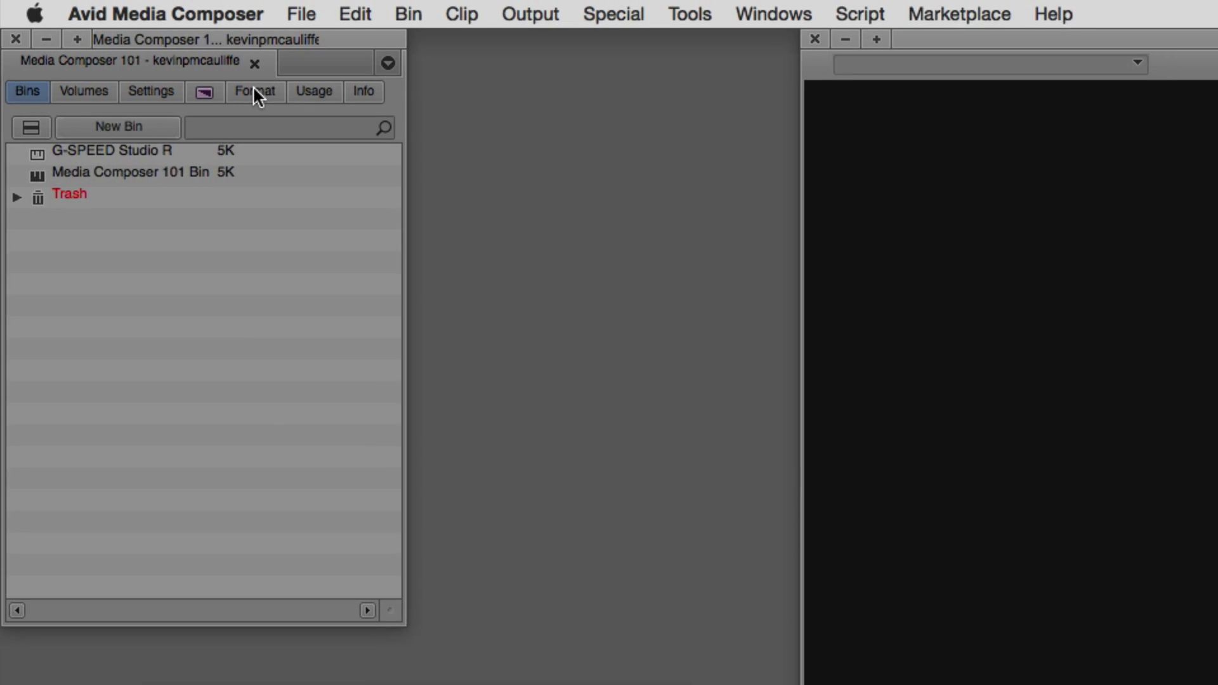
In the Format tab, choose the preset 2K > 2K DCI Flat 1998x1080 > 23.976P.
click(96, 33)
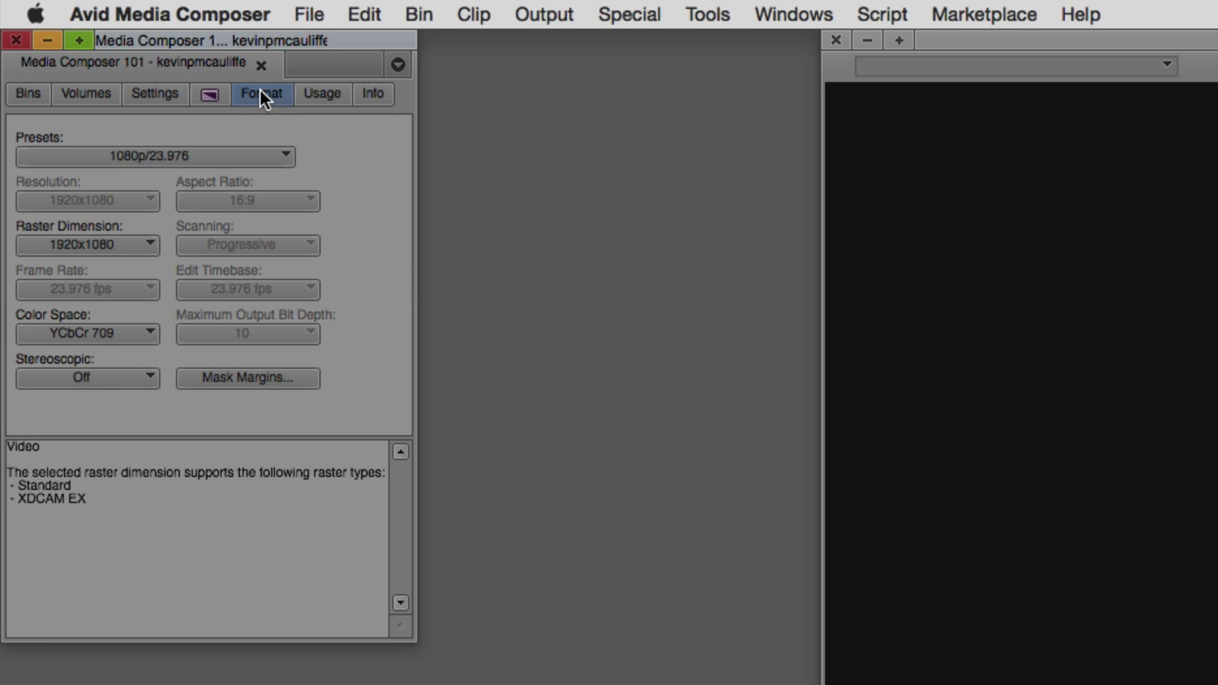
click(159, 159)
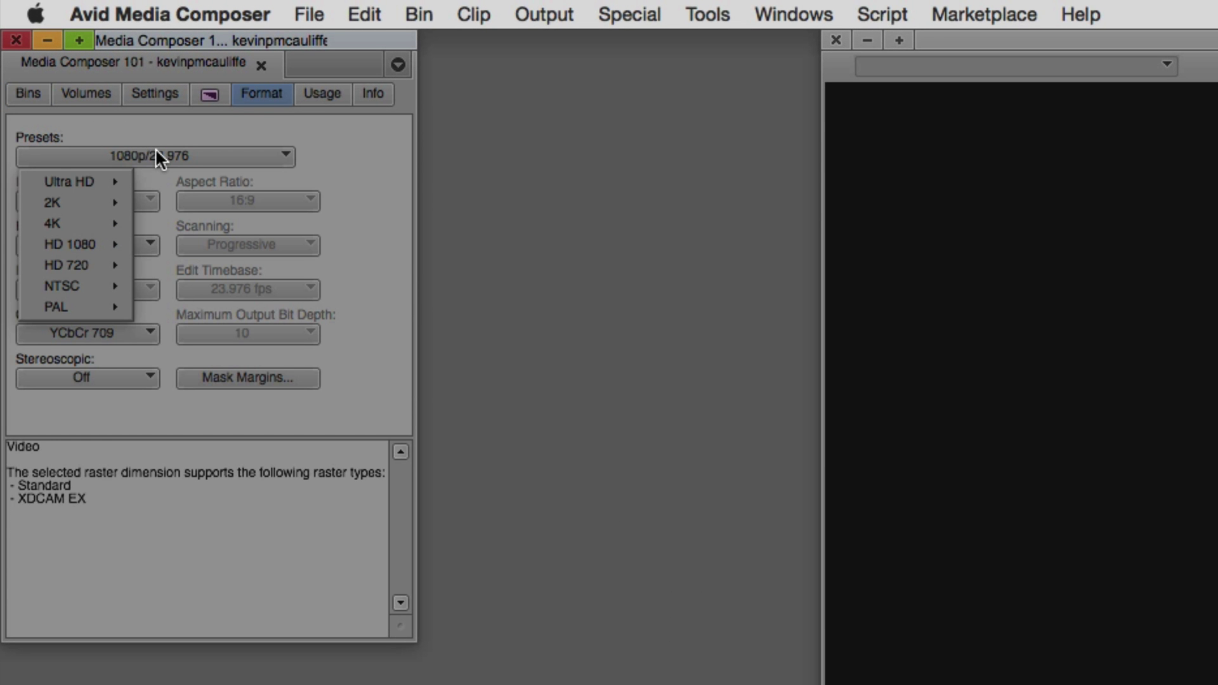
mouse_move(89, 201)
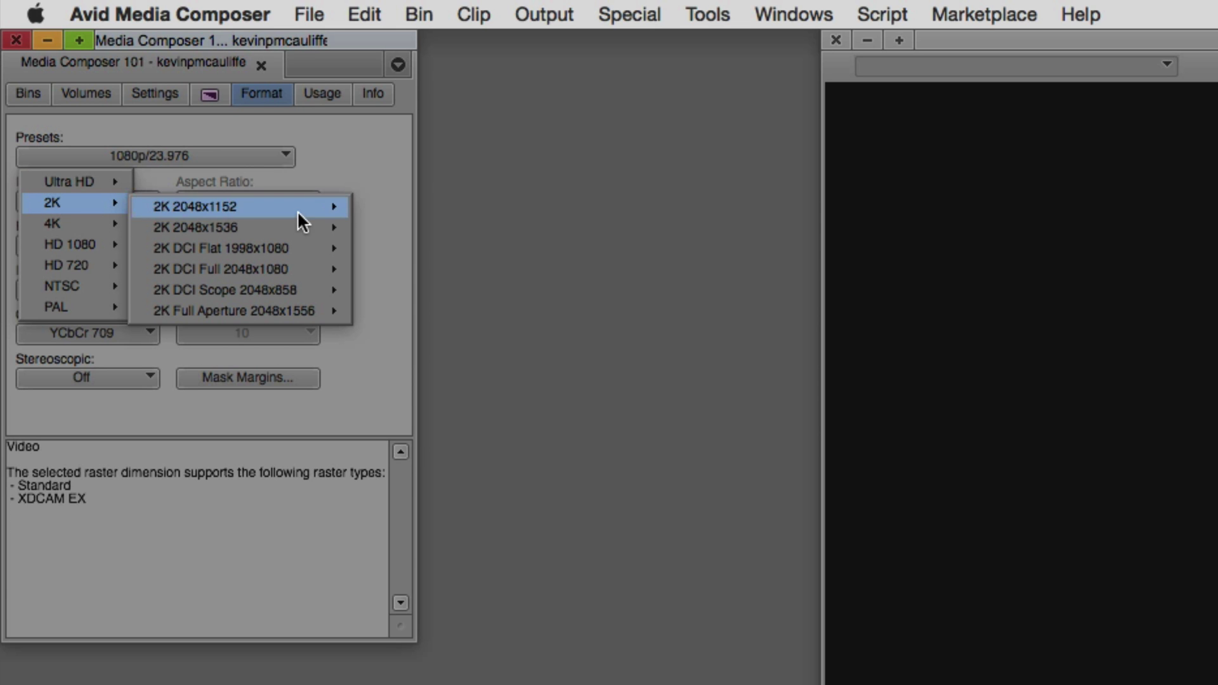
mouse_move(288, 252)
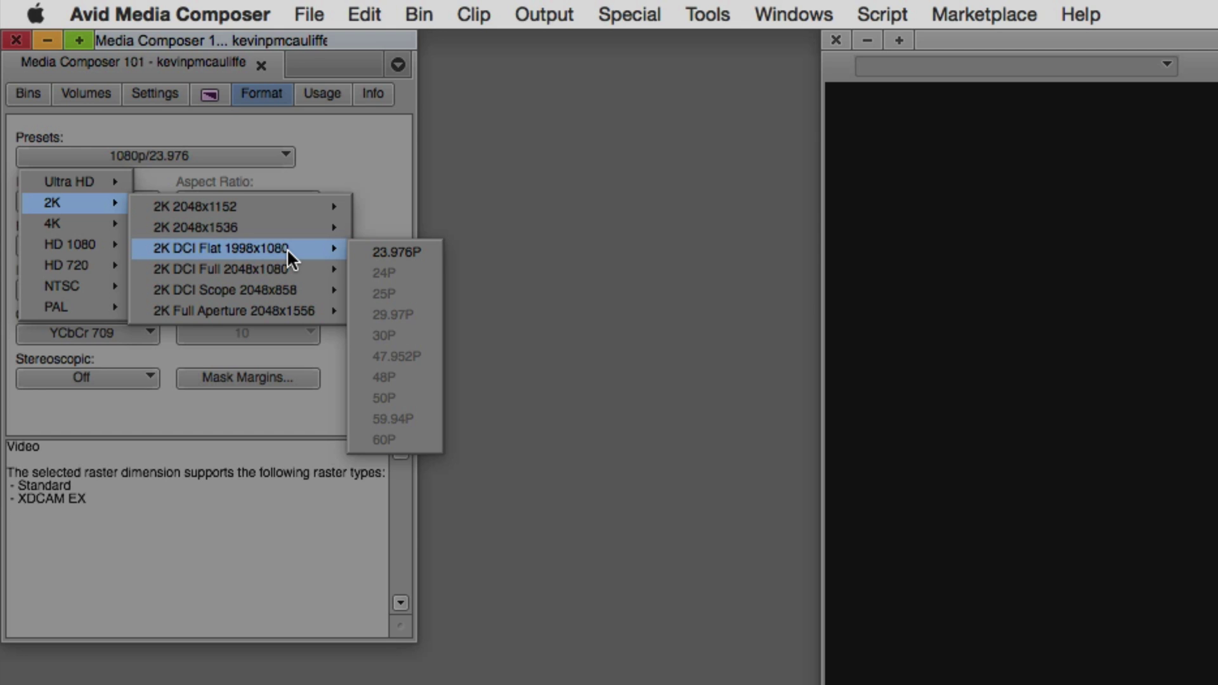
click(401, 252)
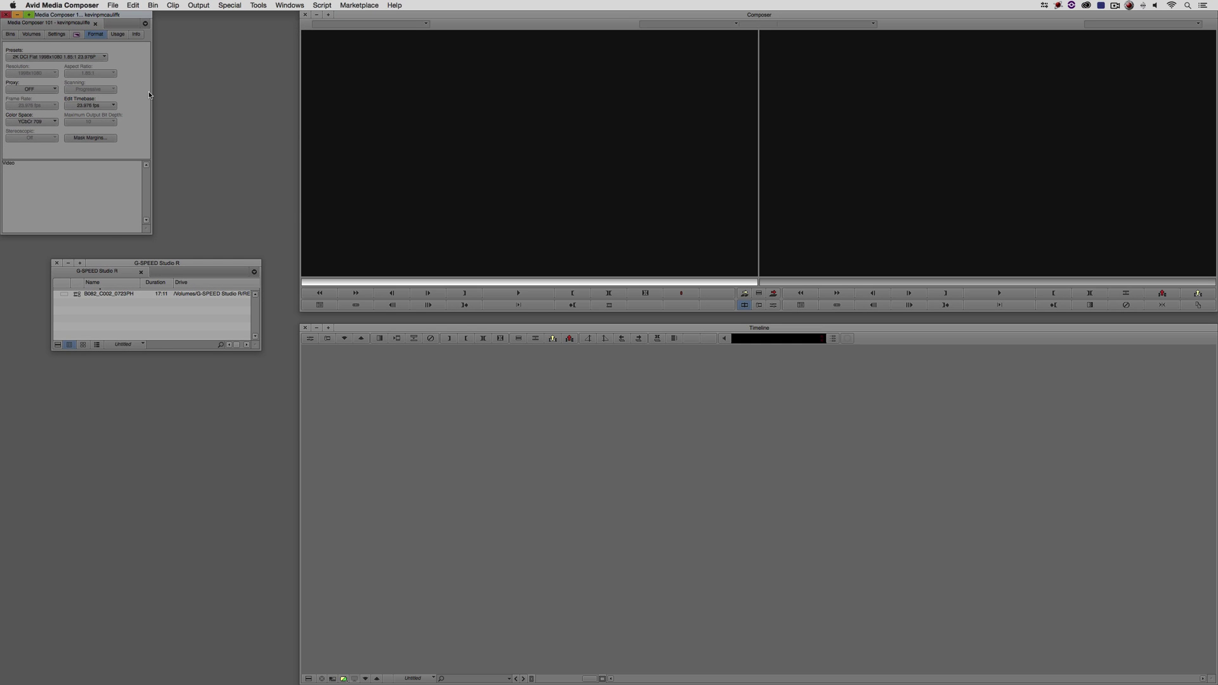
Load B082_C002_0723PH into the source monitor, scrub through it, and bring up its context menu.
double_click(82, 295)
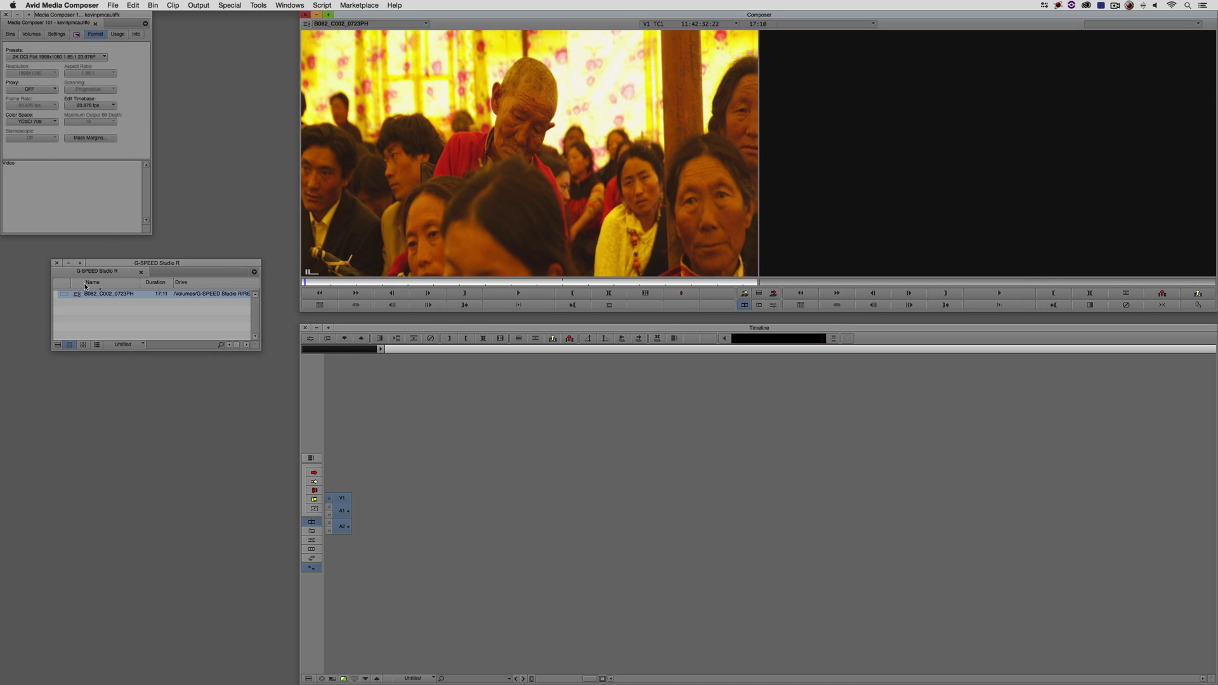
drag(344, 282, 566, 288)
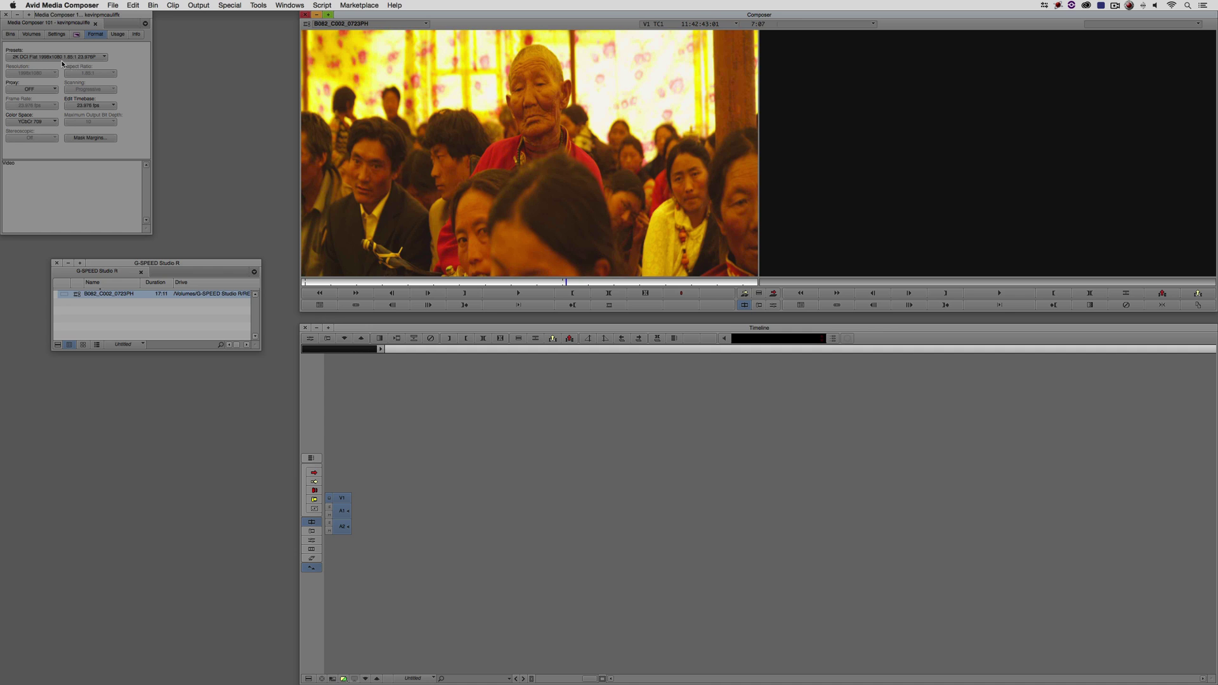
right_click(80, 295)
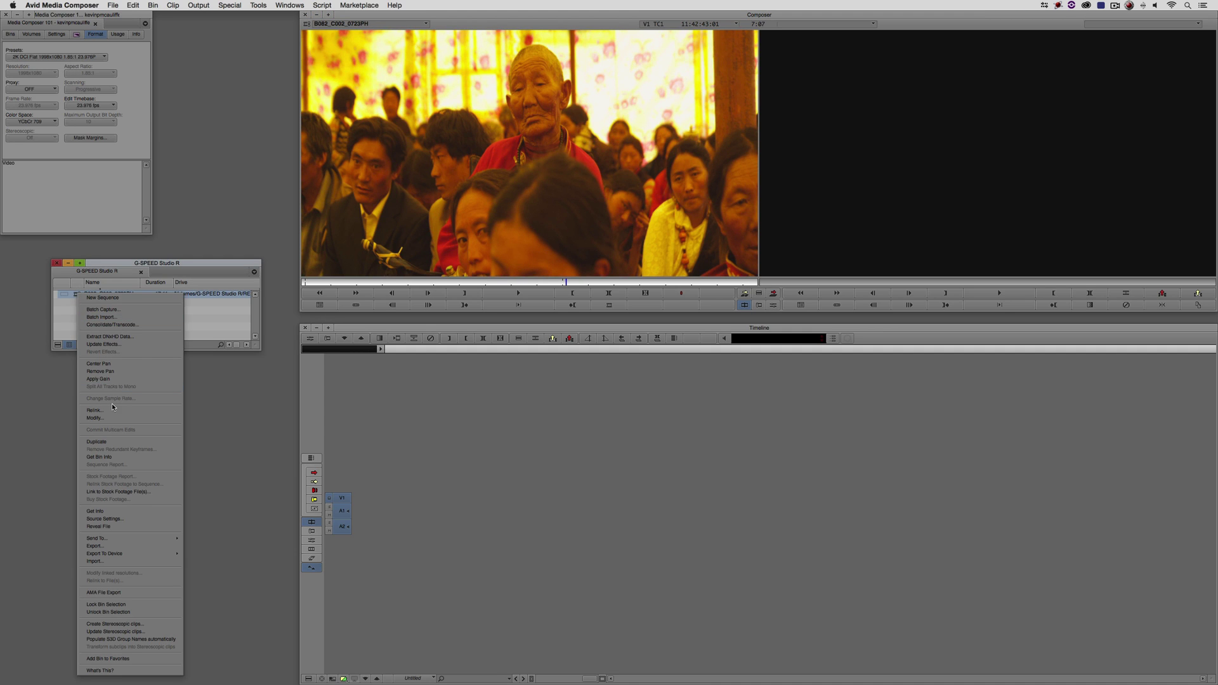
View the clip's Source Settings Linked Plug-in tab showing RED settings: Kelvin 5600, ISO 320.
click(120, 519)
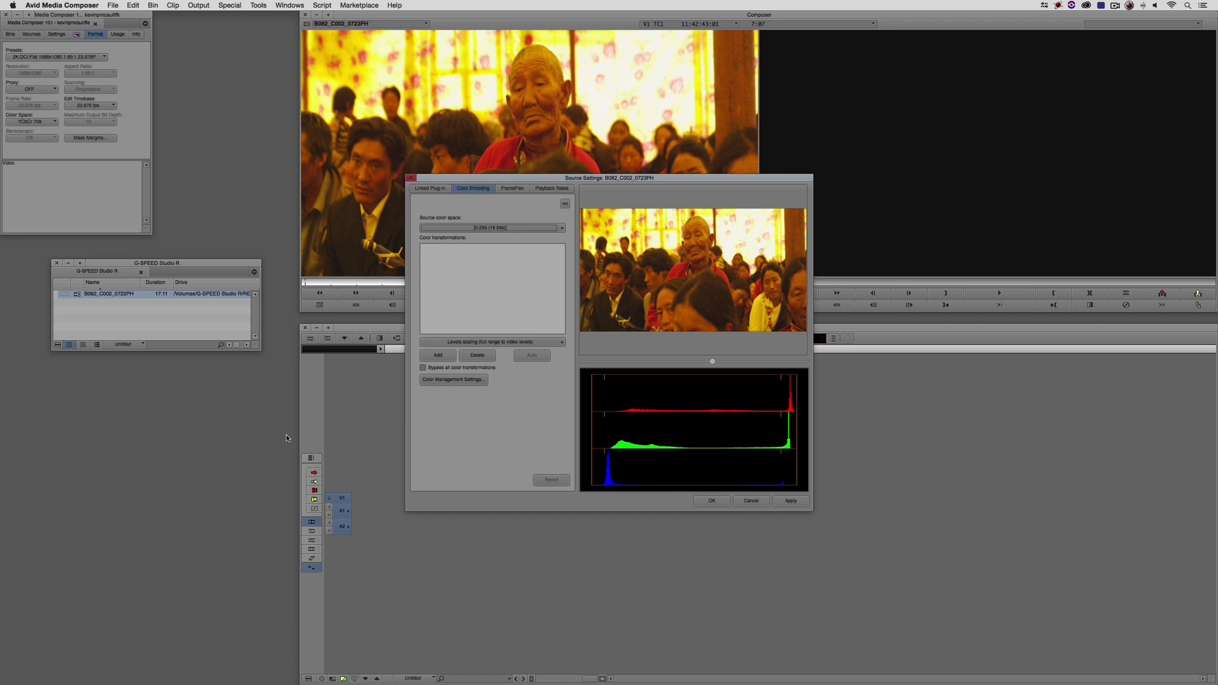
click(437, 189)
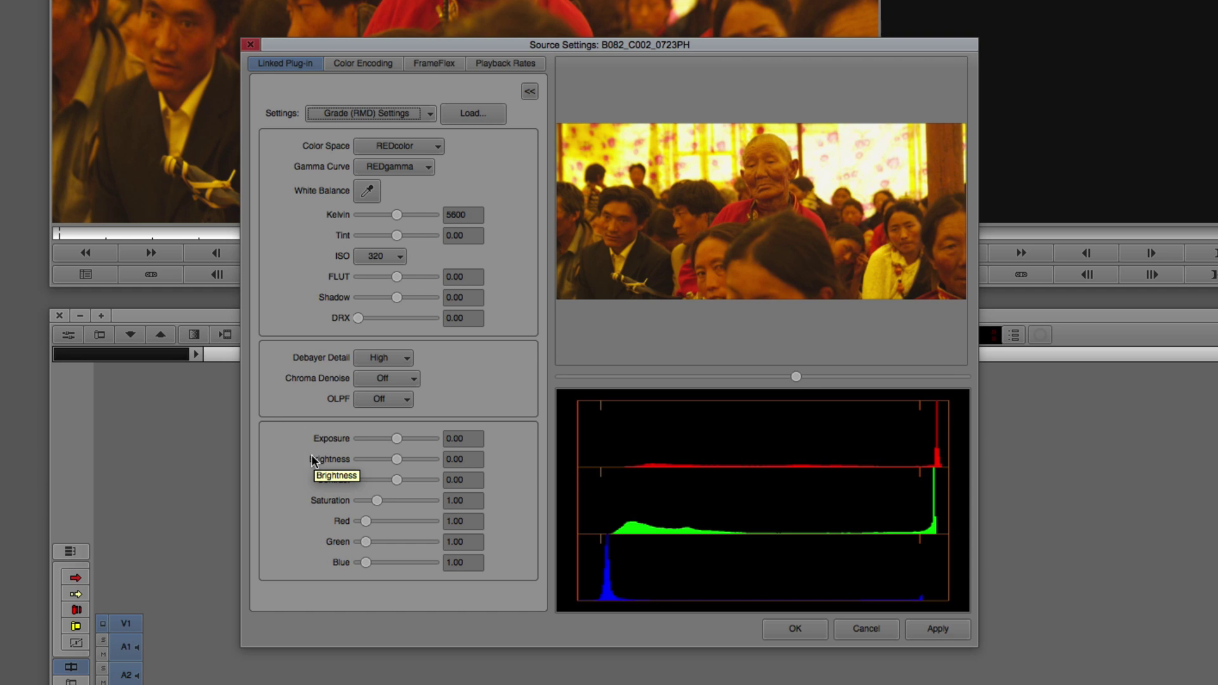
Set the FrameFlex frame aspect ratio to 1.85:1 and apply it to B082_C002_0723PH.
click(425, 64)
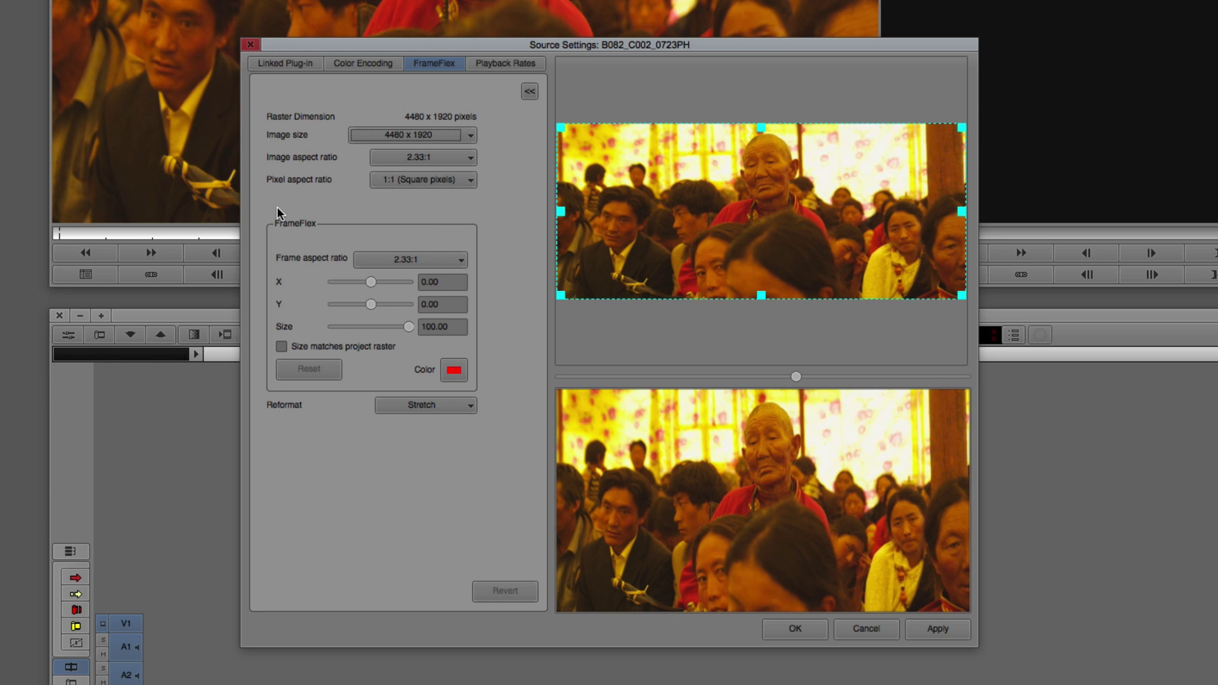
click(425, 259)
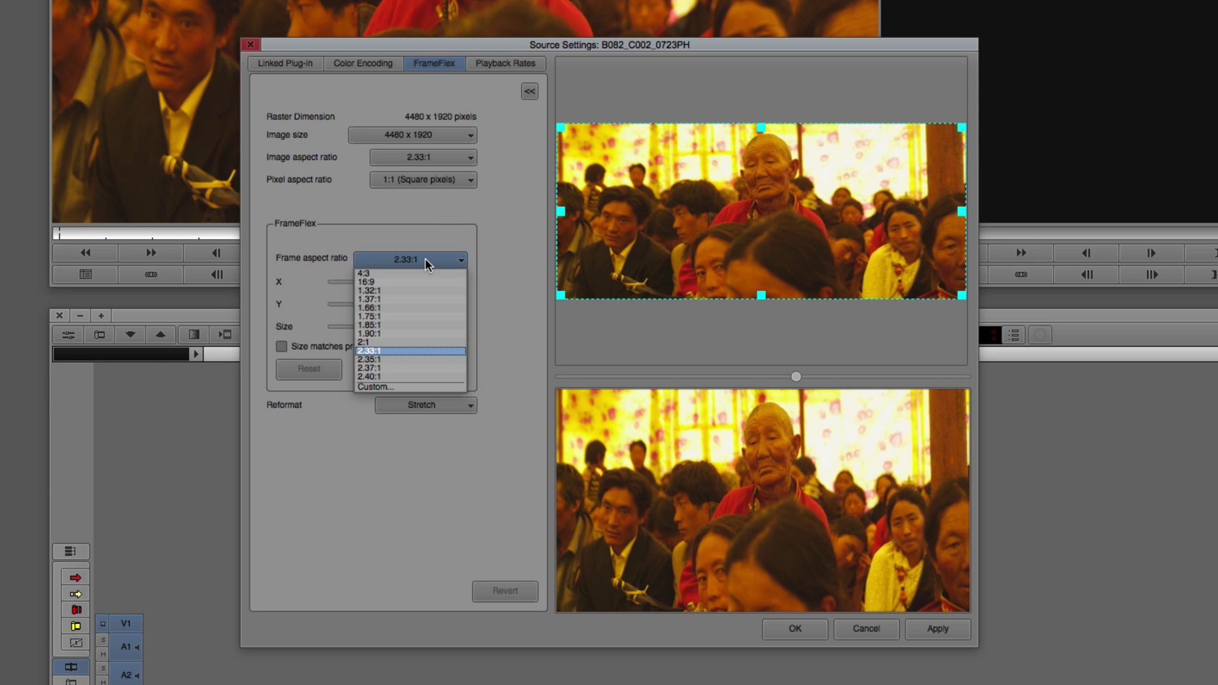
click(405, 324)
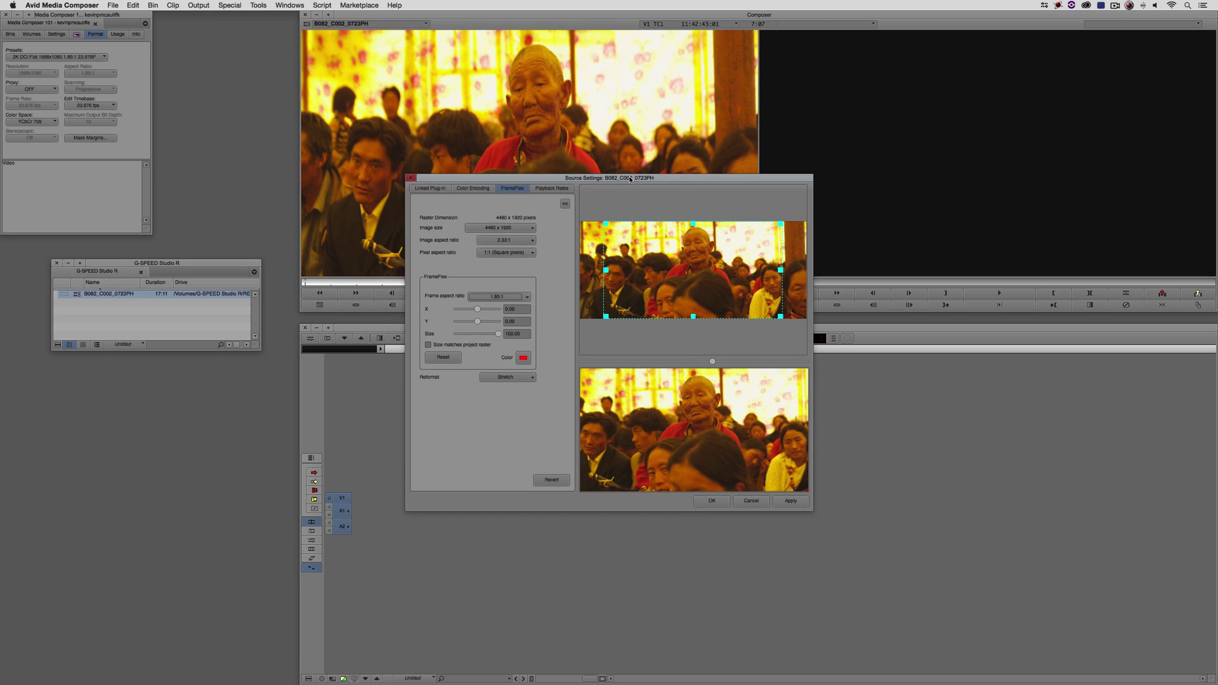
drag(651, 52, 597, 239)
drag(599, 286, 585, 293)
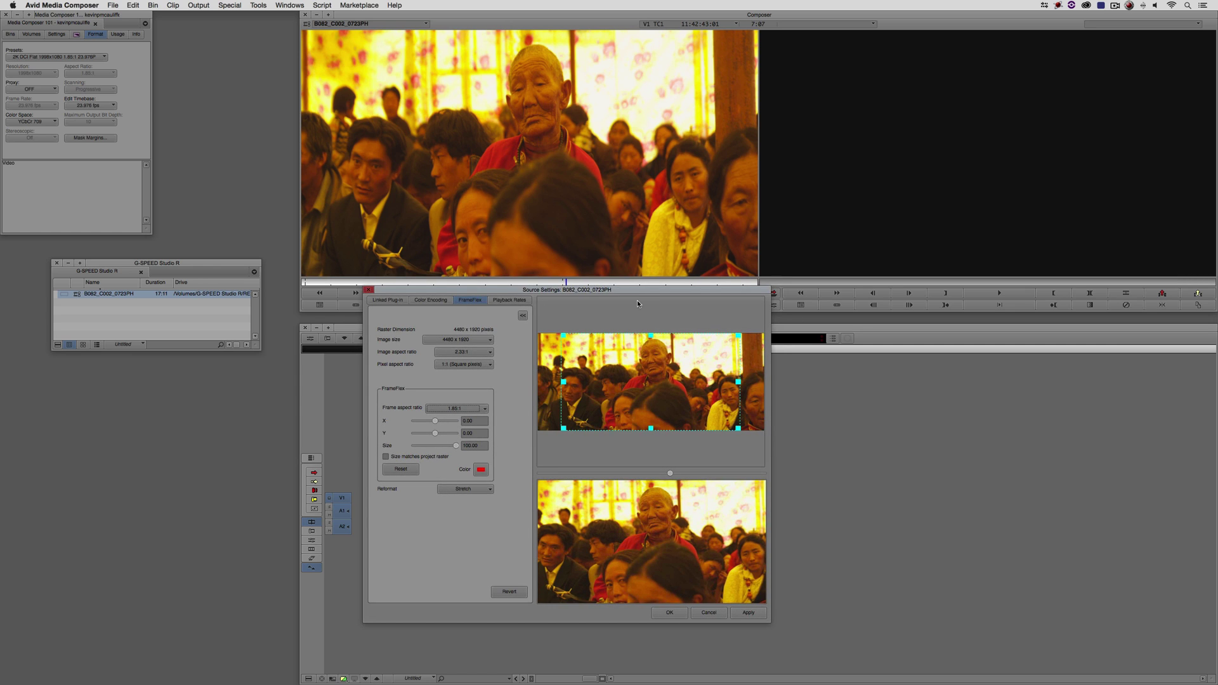
click(748, 616)
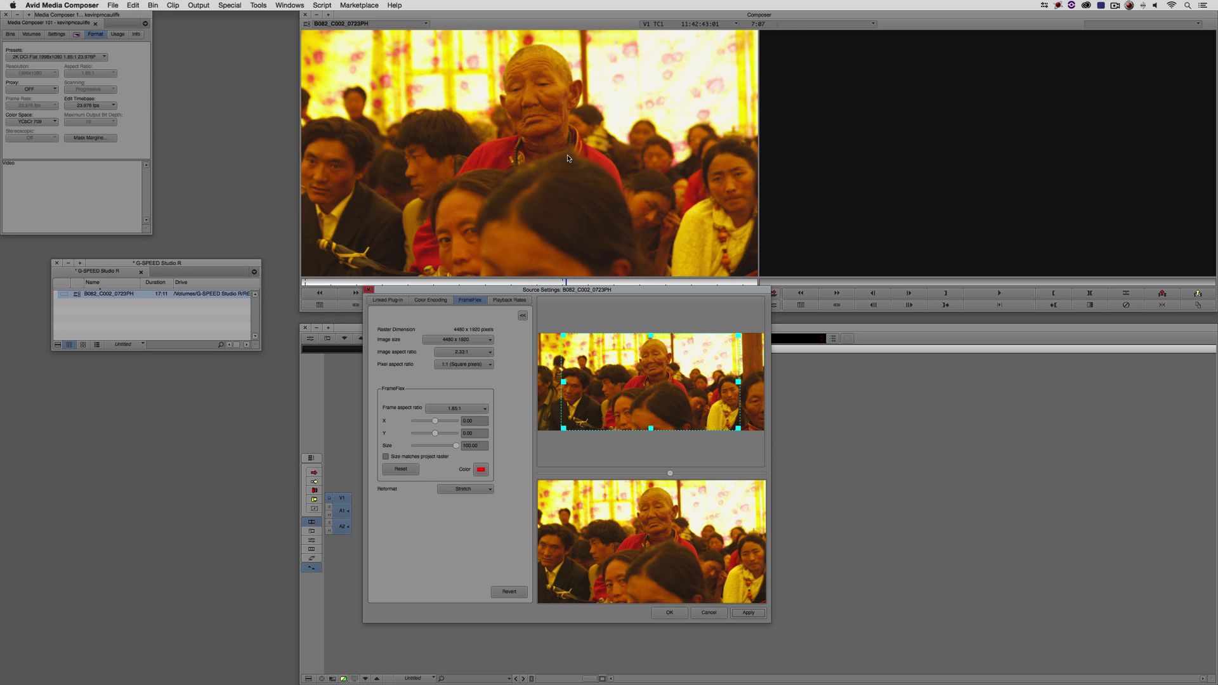
click(751, 613)
Mark all of B082_C002_0723PH, edit it into Untitled Sequence.01, and play the sequence.
click(671, 613)
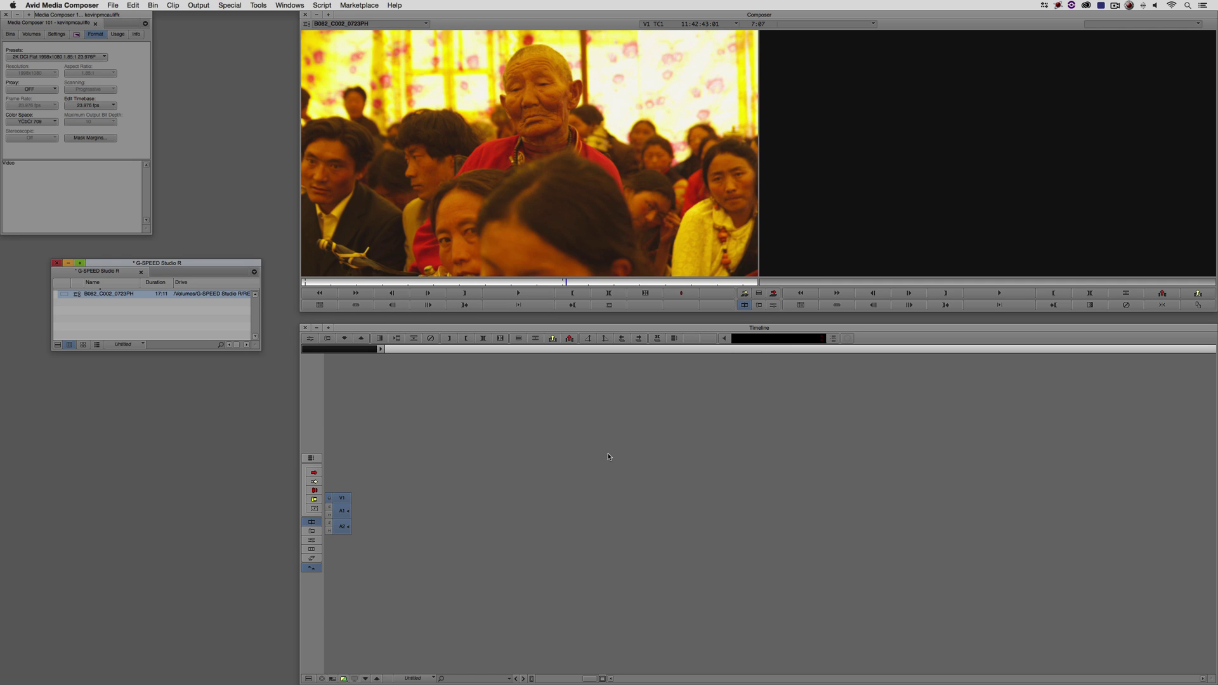
click(432, 189)
key(t)
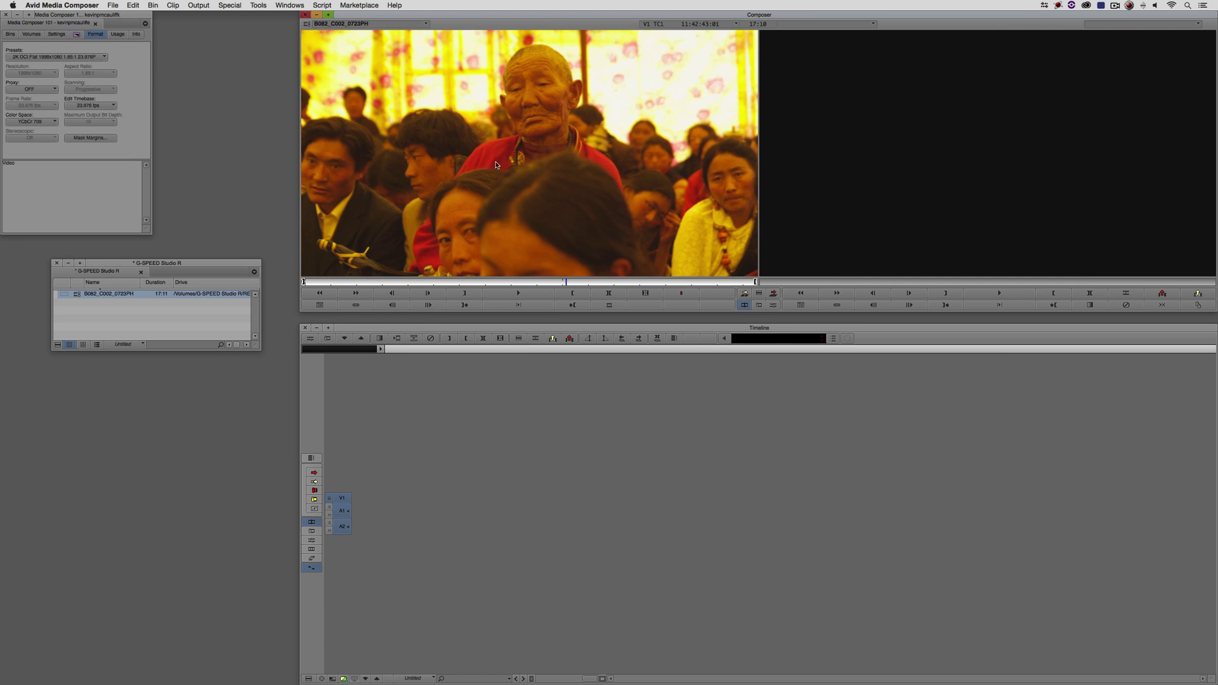
key(v)
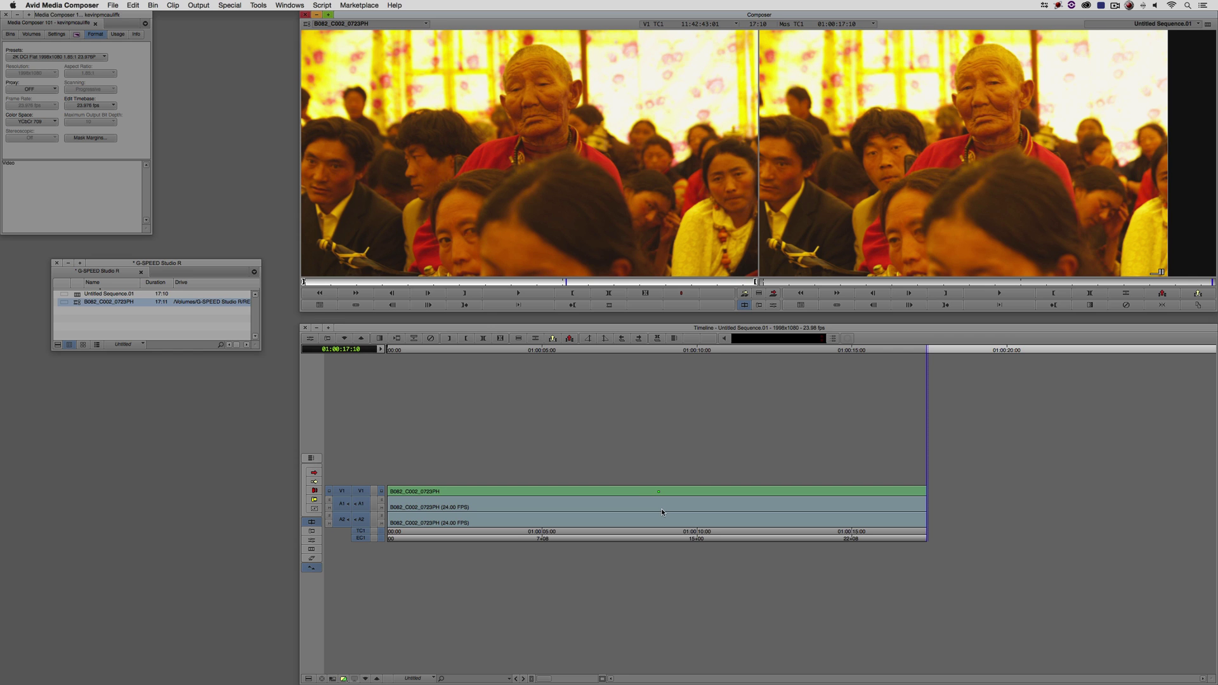
drag(661, 508, 386, 511)
key(space)
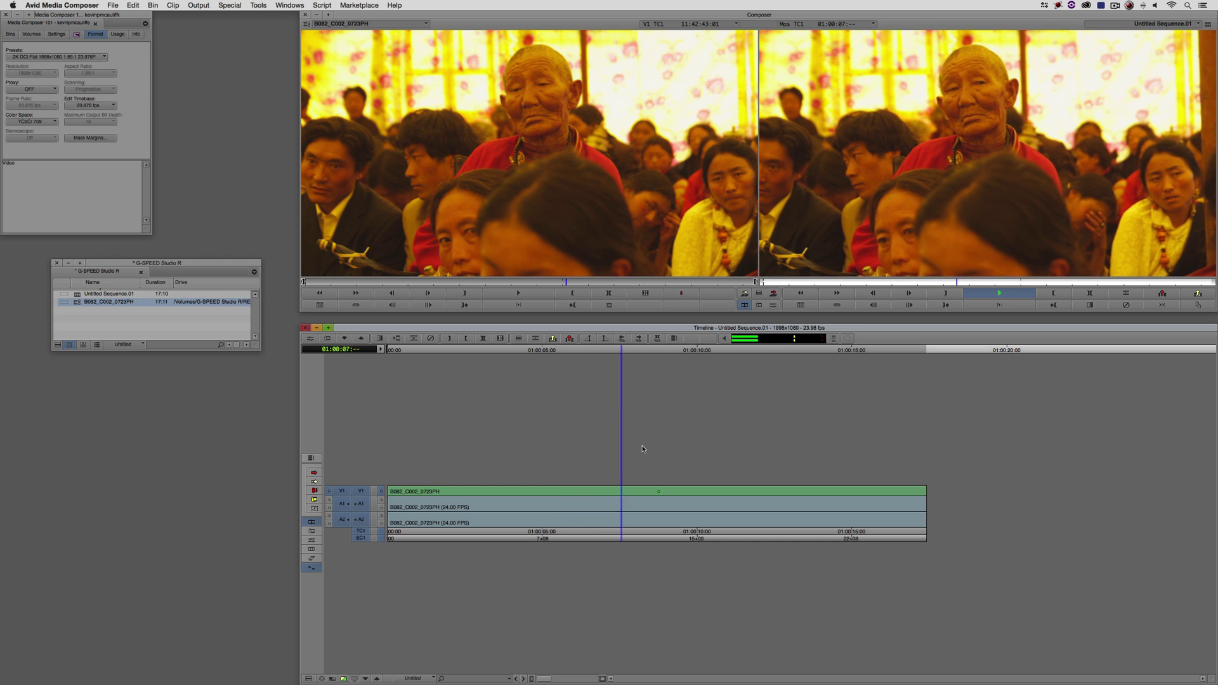
key(space)
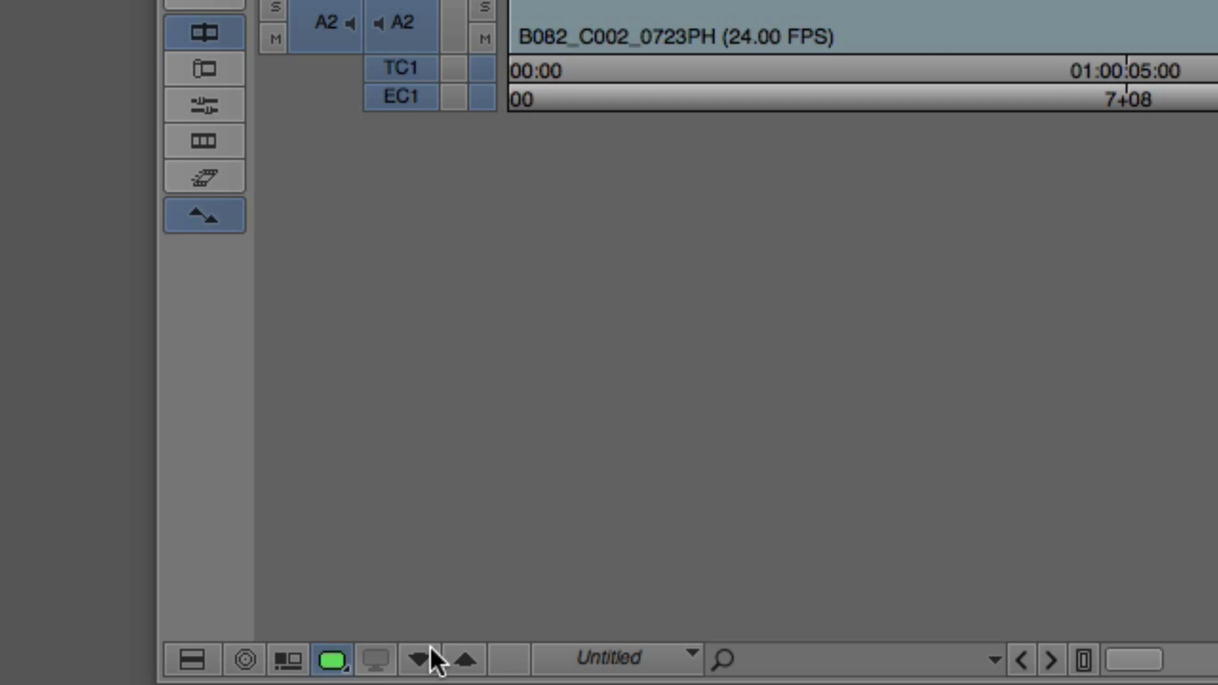
Play the sequence from its start to check playback.
drag(662, 13, 359, 22)
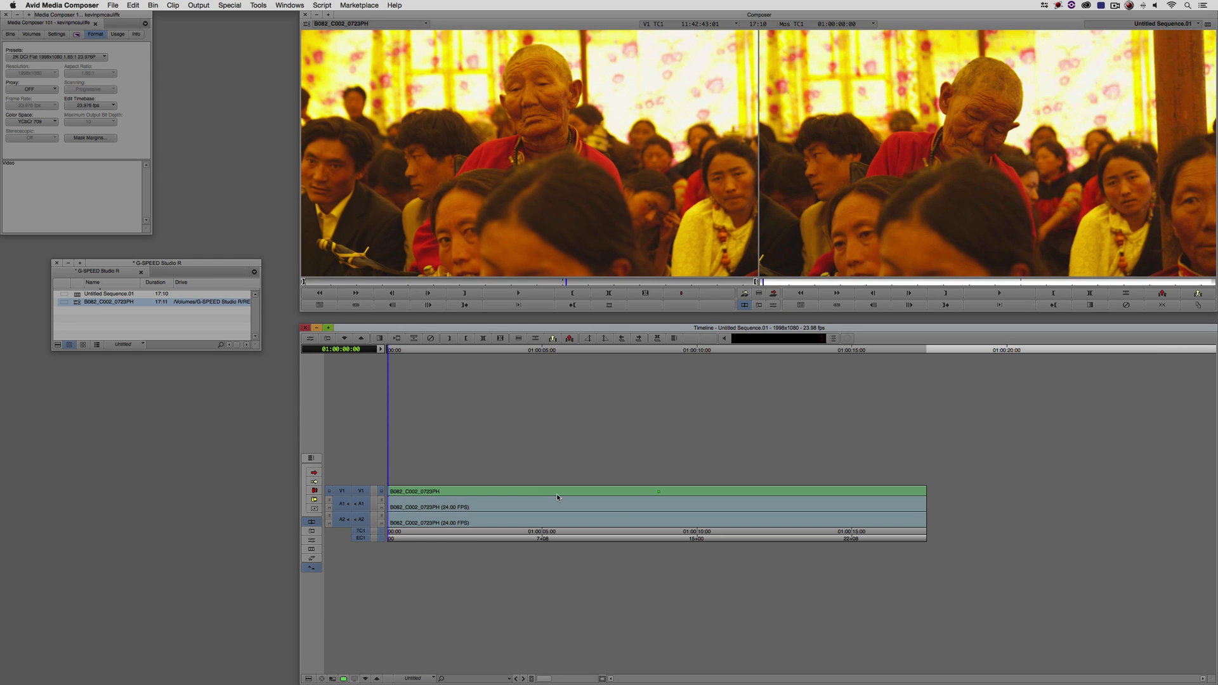
key(space)
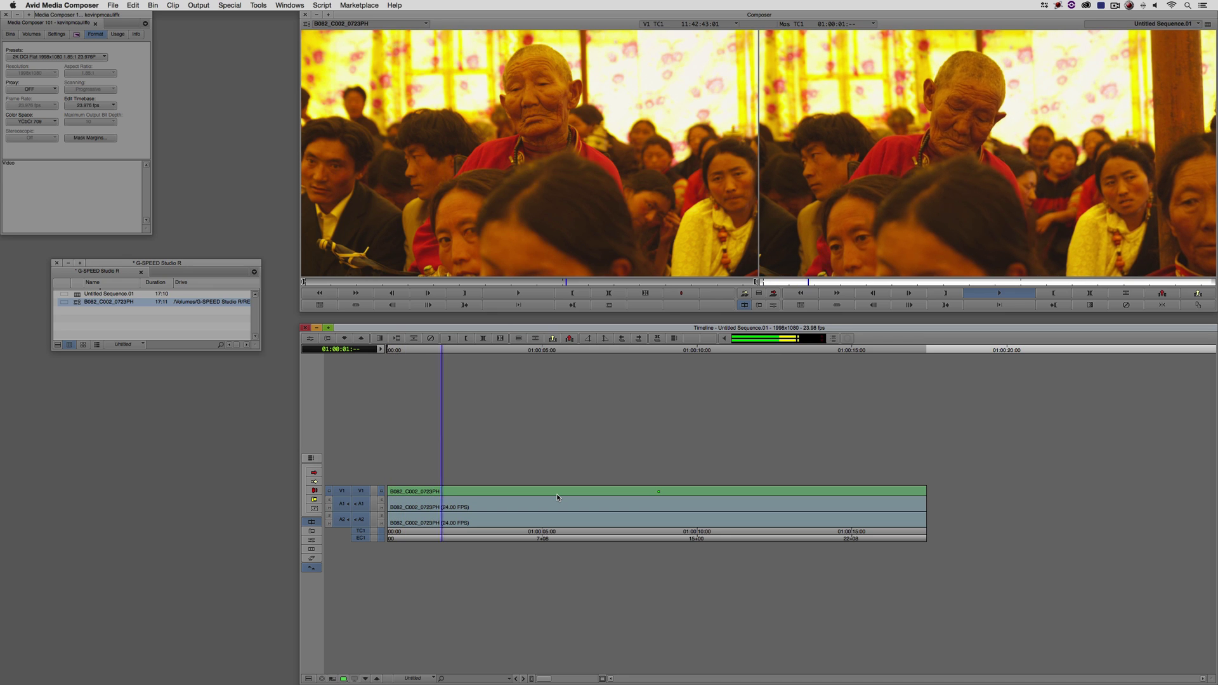
key(space)
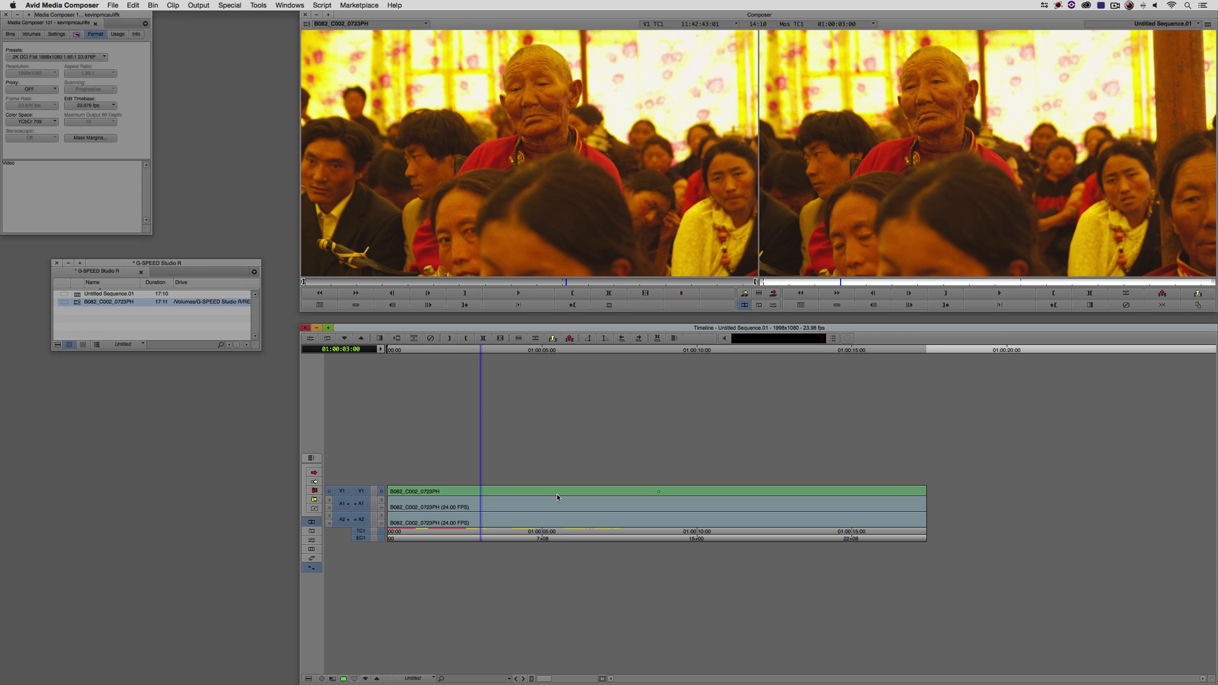
Change the timeline's Video Quality and replay the sequence from the start.
click(343, 679)
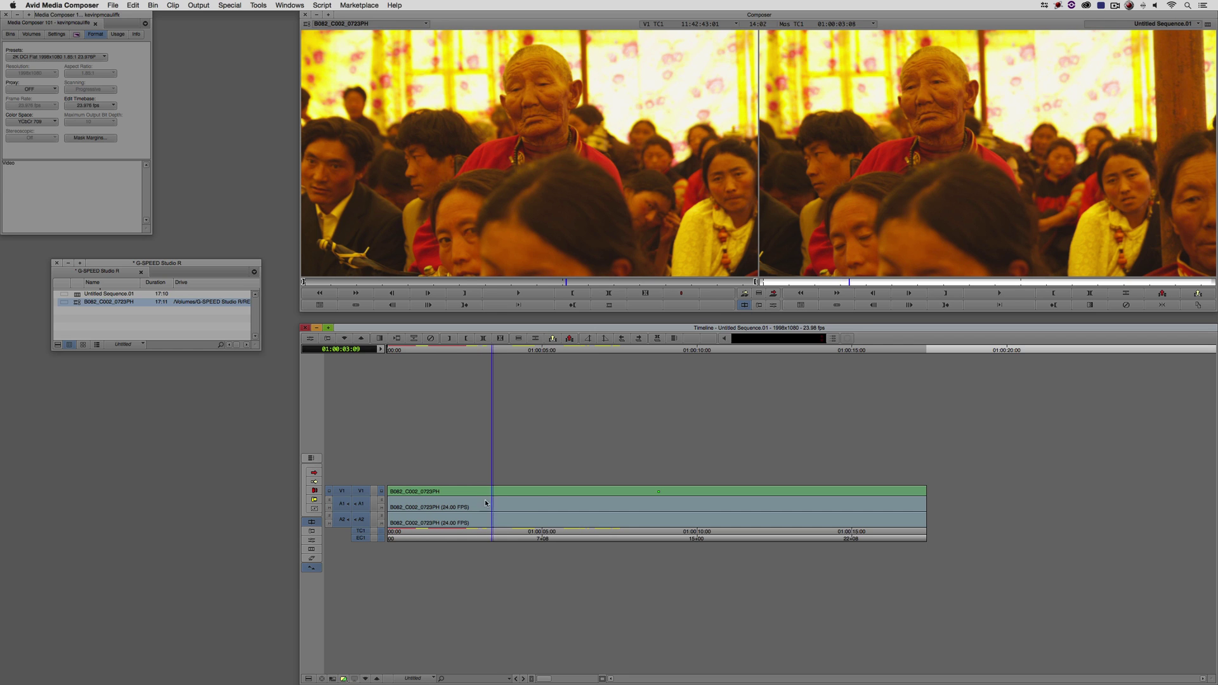
key(Home)
key(space)
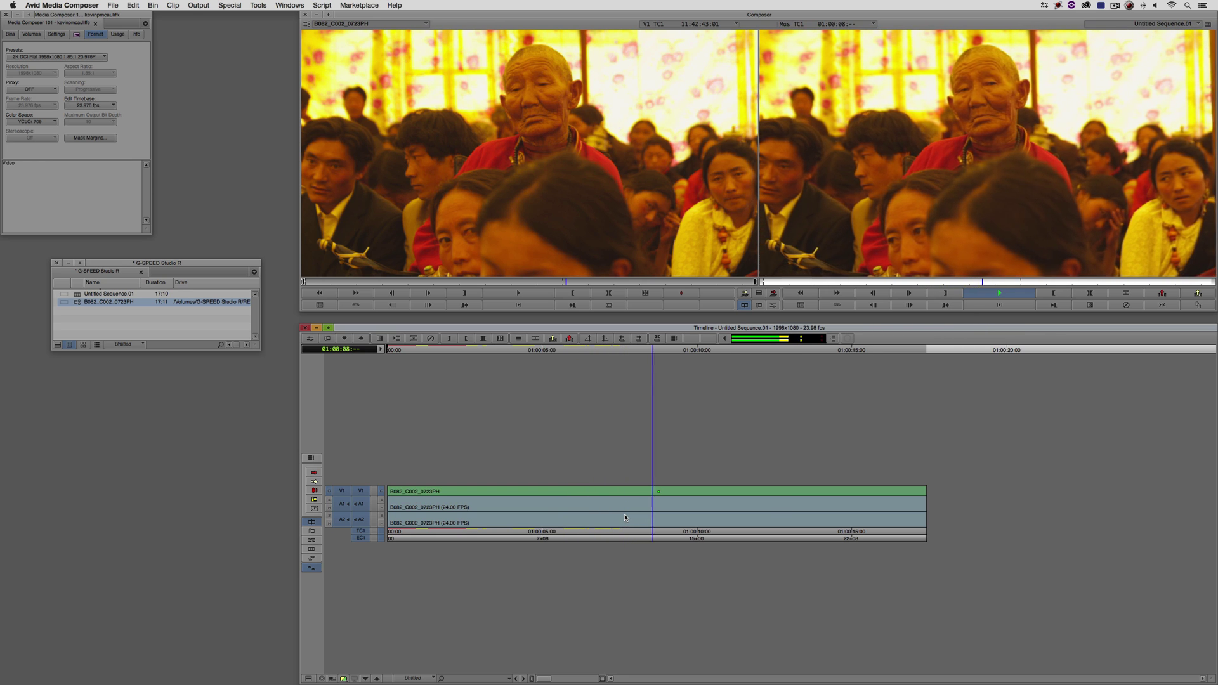
key(space)
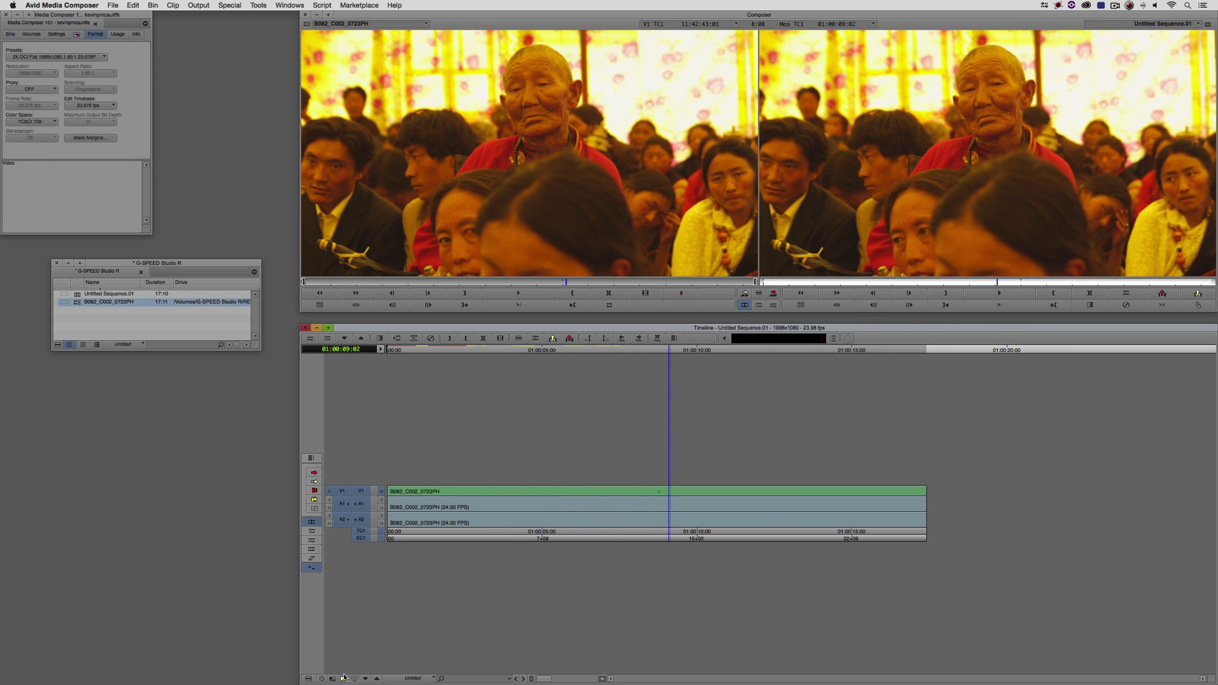
Set Video Quality to Best Performance and replay the sequence from its start.
click(343, 678)
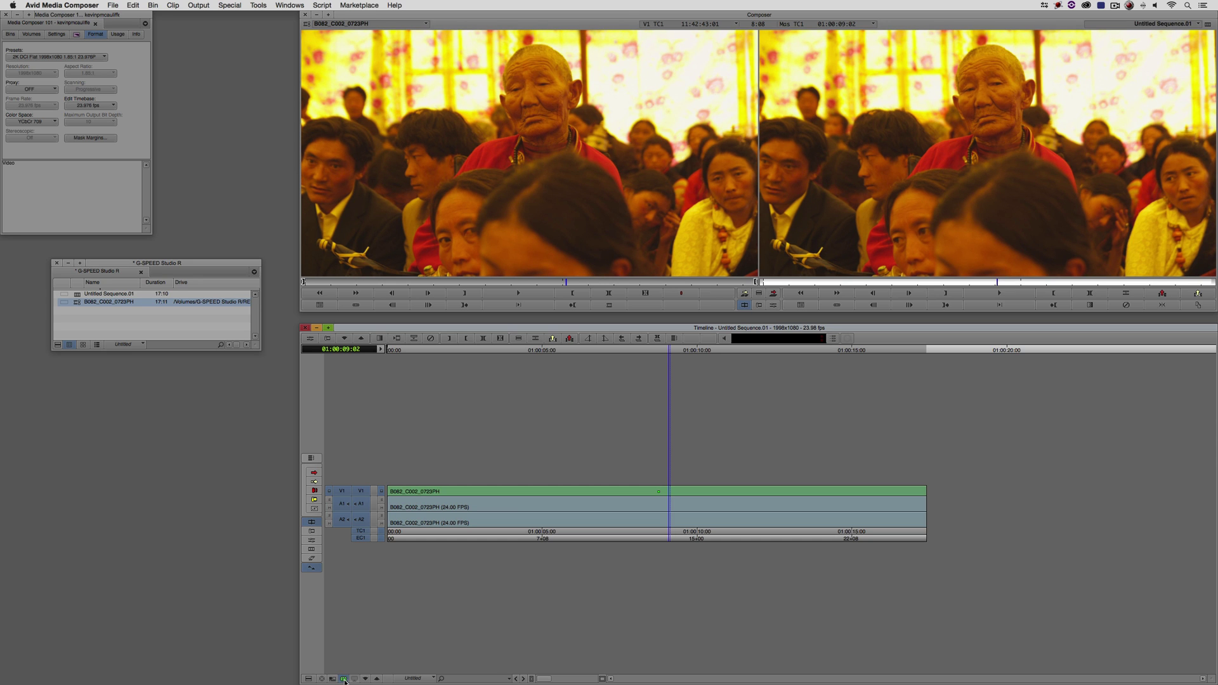
click(343, 679)
key(Home)
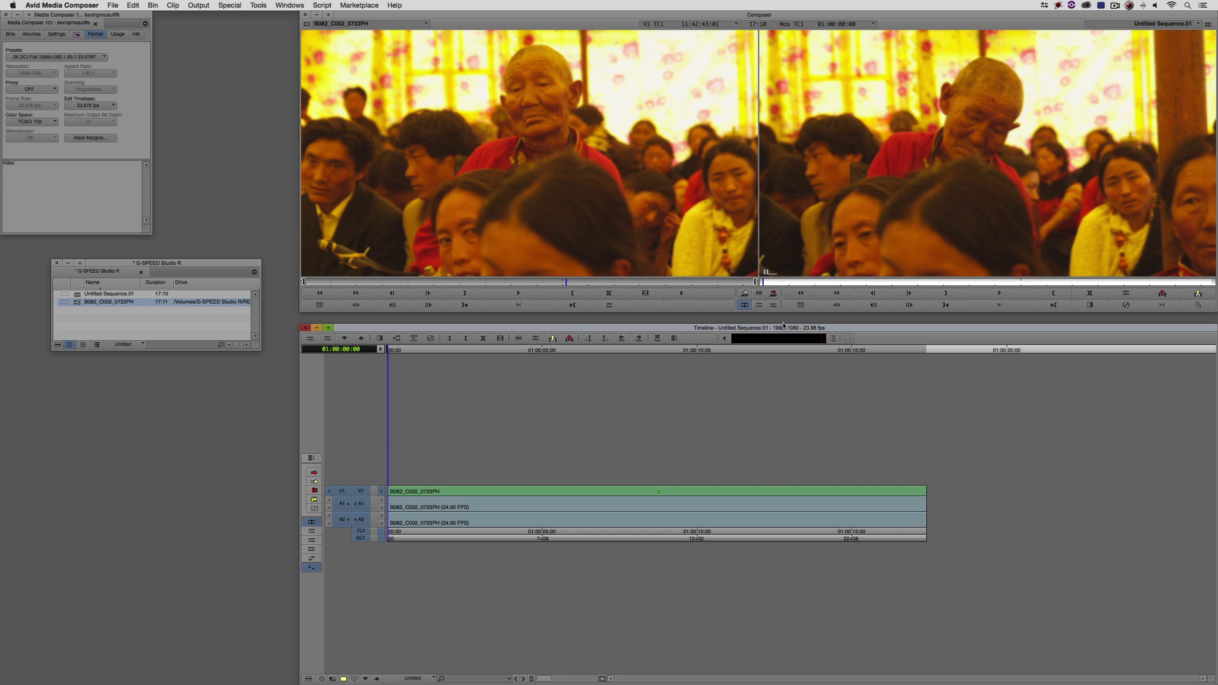
key(space)
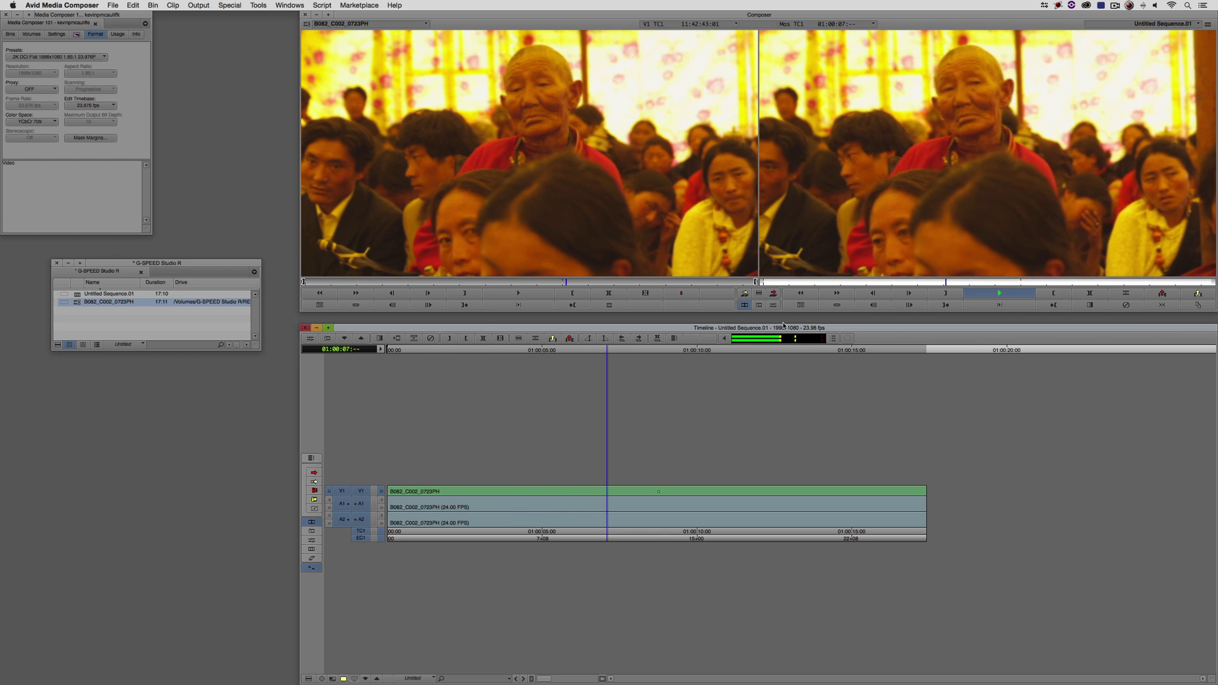
Stop playback, restore full video quality, and check the available proxy resolutions.
key(space)
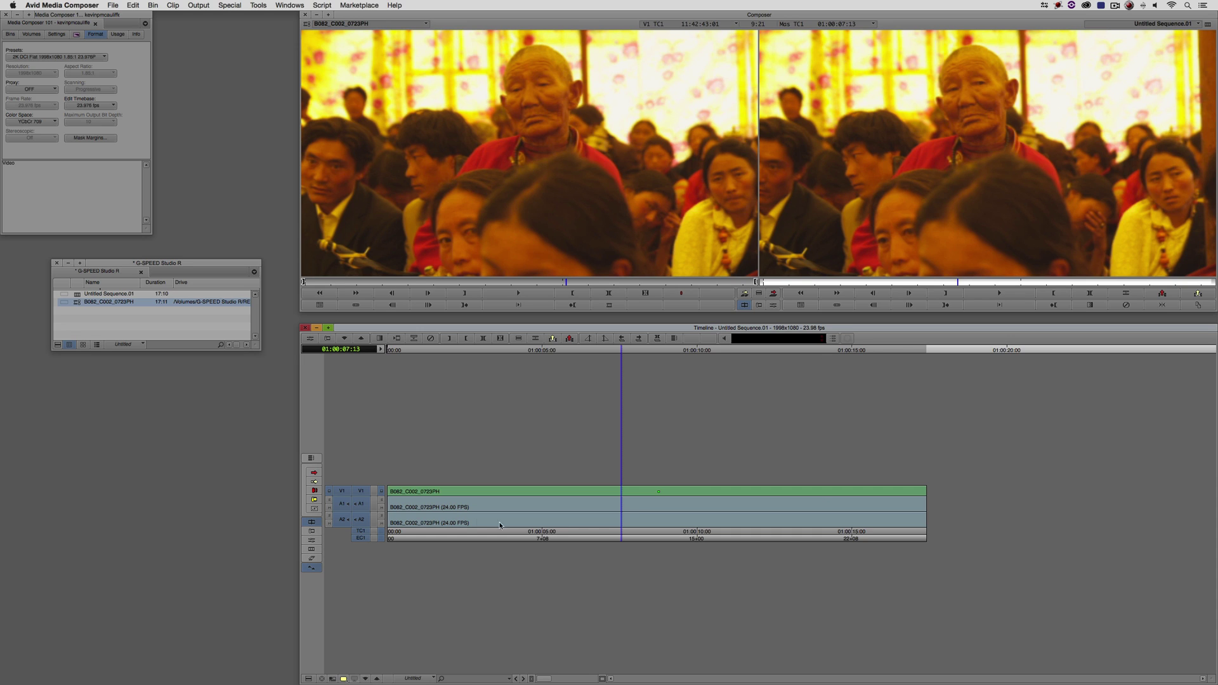
click(343, 679)
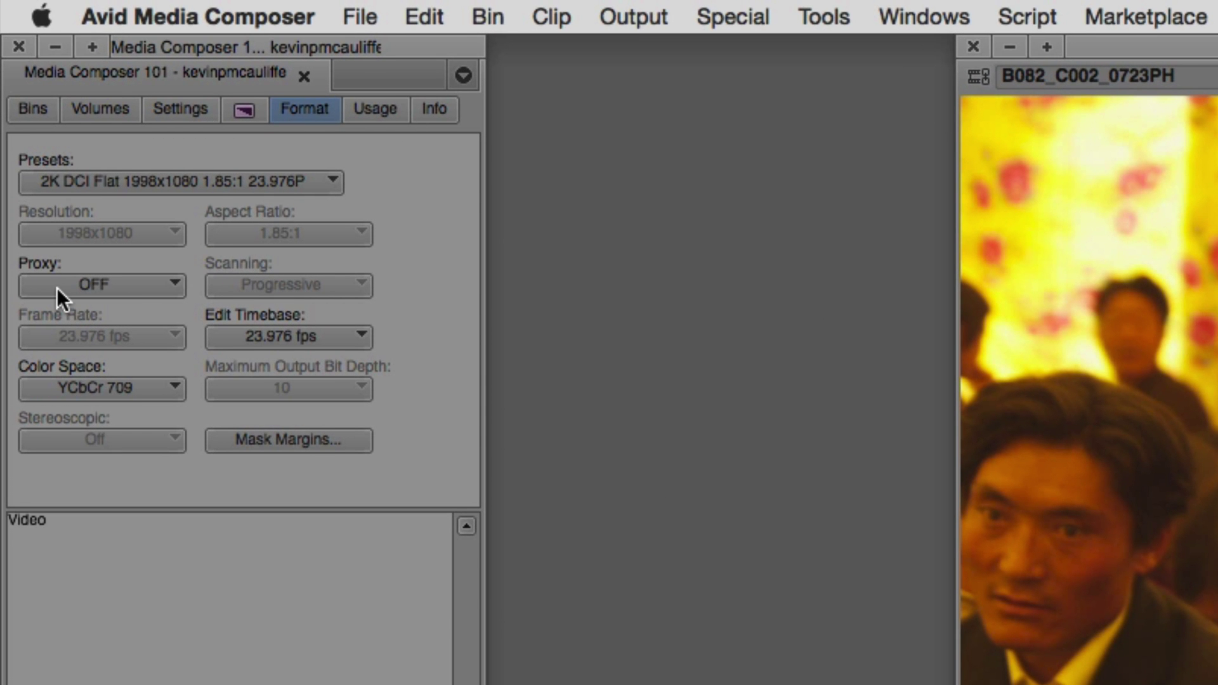
click(173, 286)
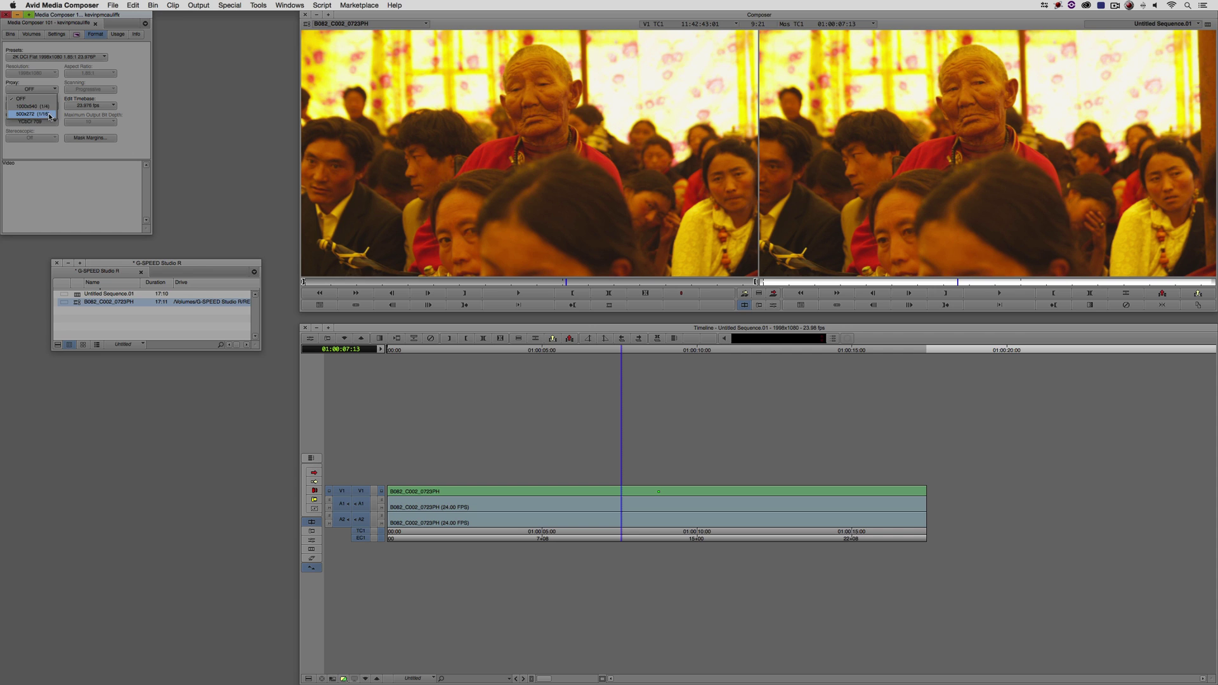
key(Escape)
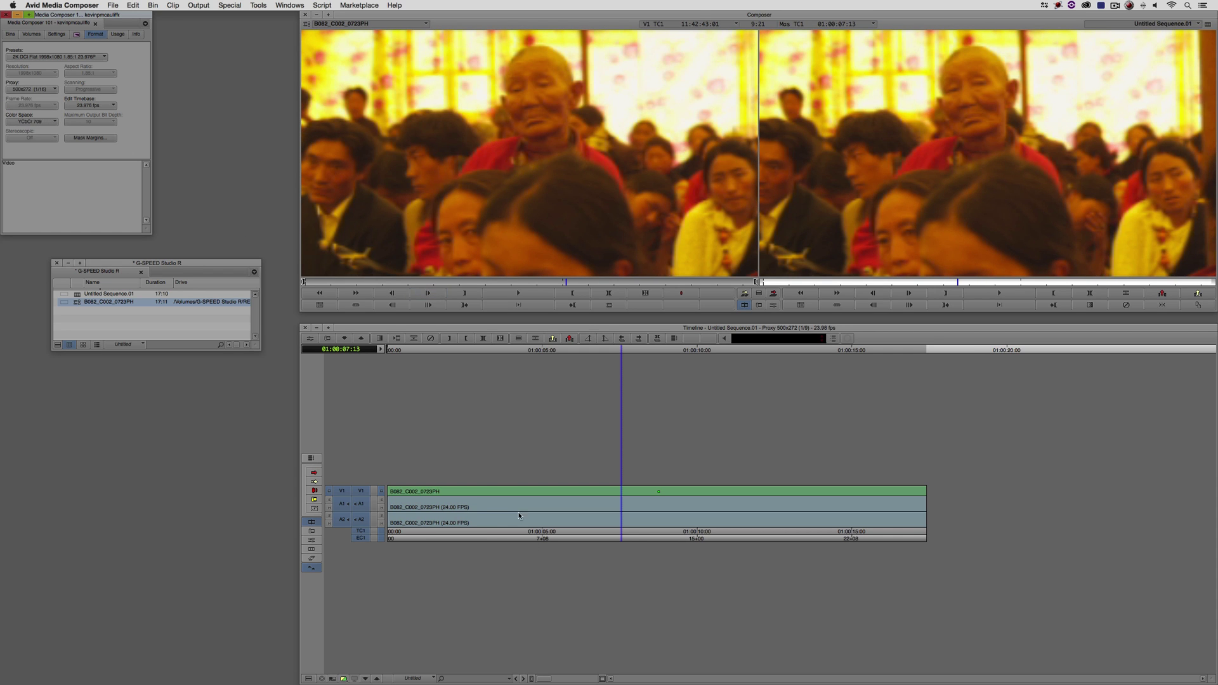
Replay the sequence from its start at full quality and reopen the proxy resolution choices.
key(Home)
key(space)
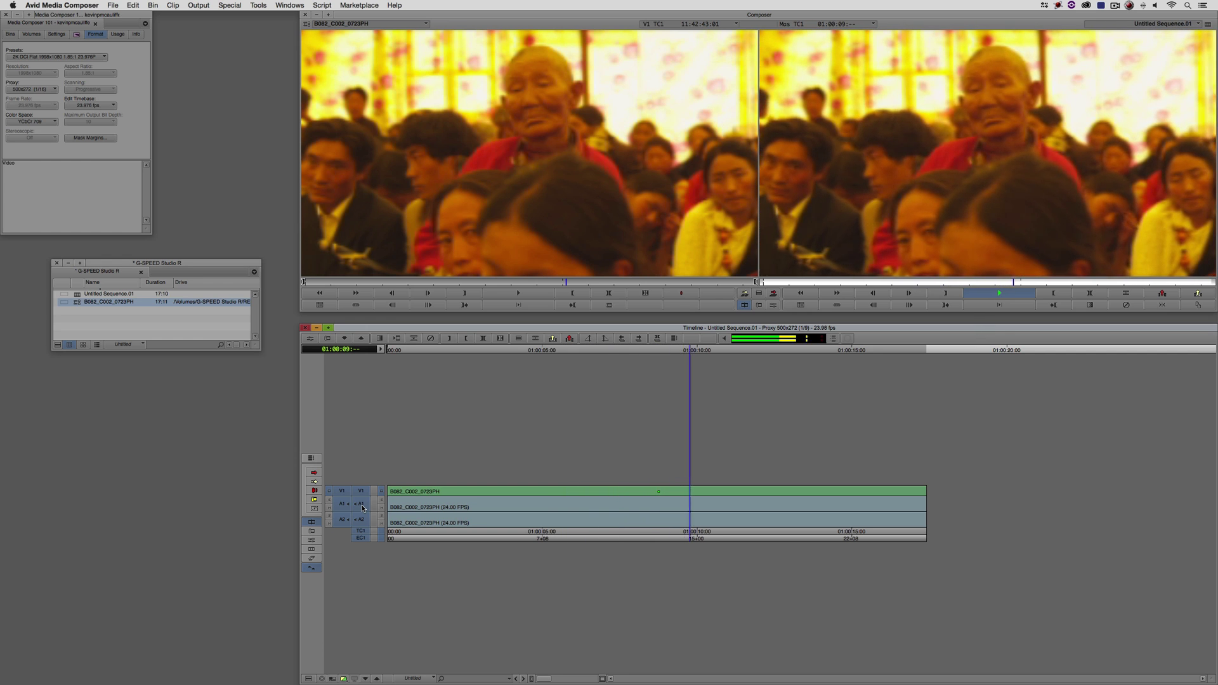
key(space)
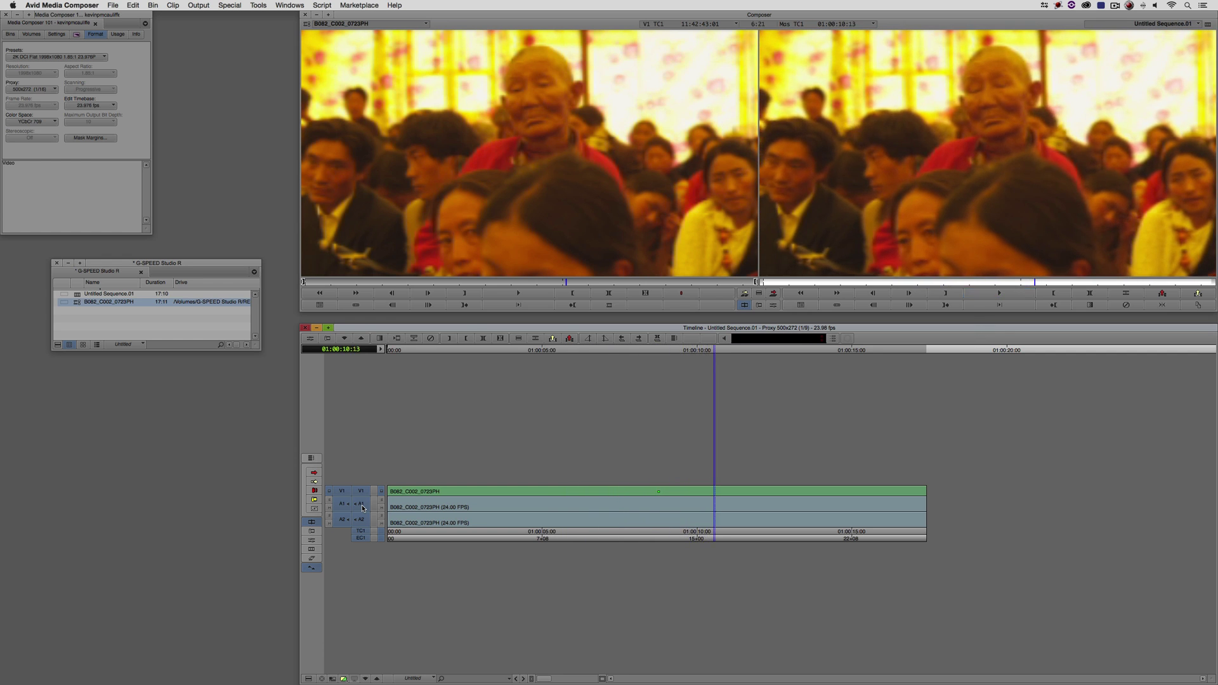
click(44, 90)
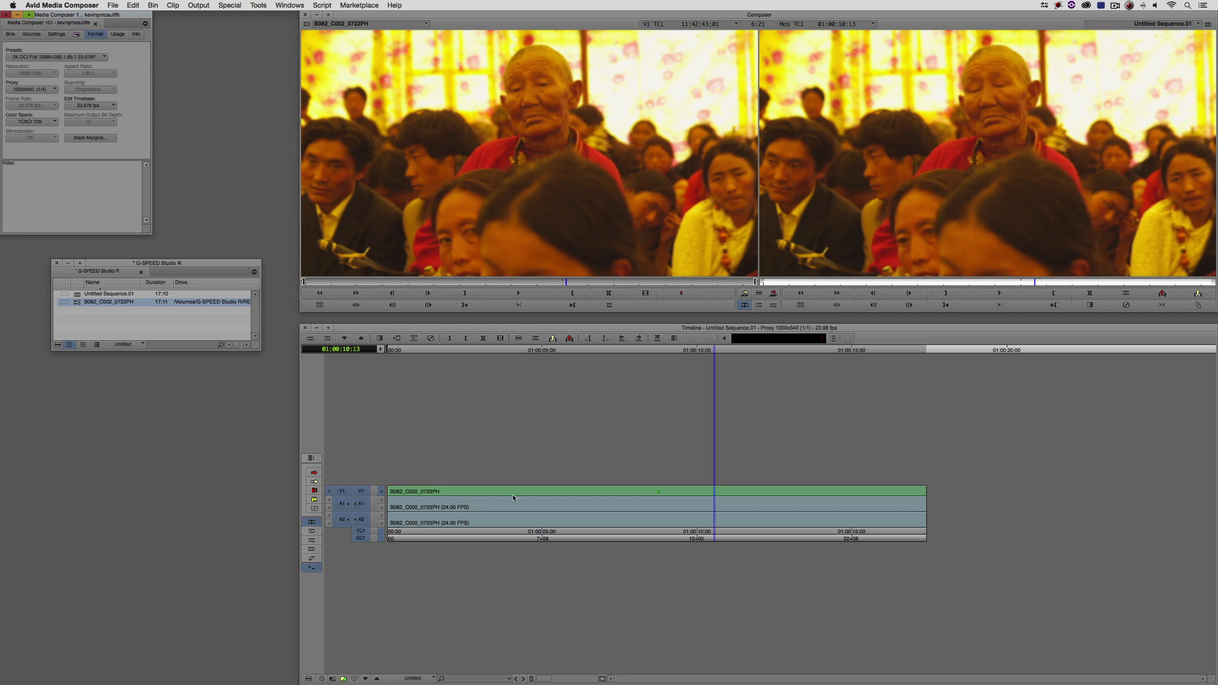
Set the project proxy resolution to 1000x540 (1/4) and play the sequence from its start.
click(420, 482)
key(Home)
key(space)
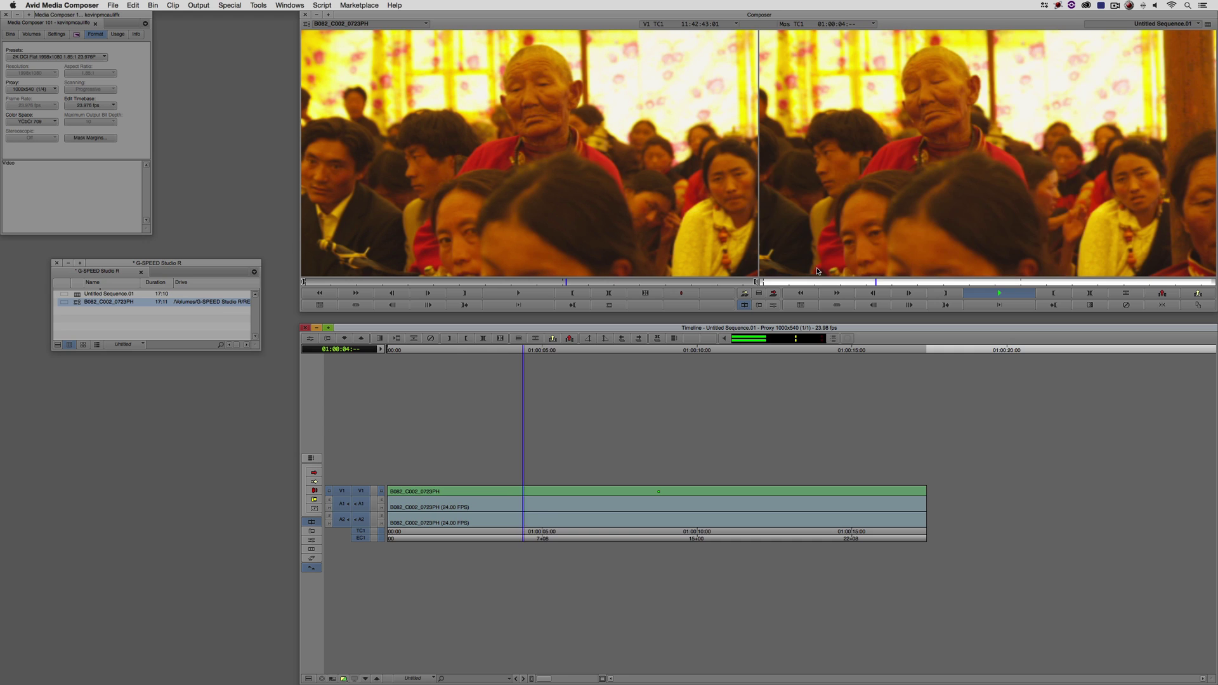
key(space)
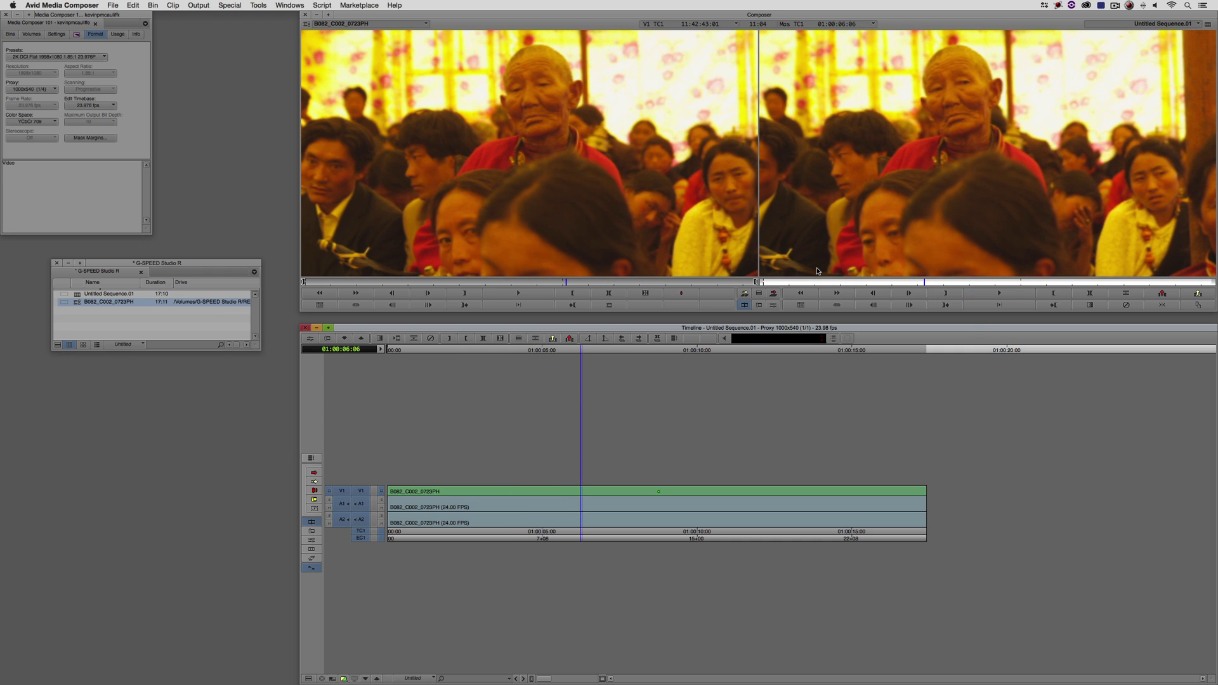
Return playback to full video quality, play the sequence, and bring the G-SPEED Studio R bin forward.
click(343, 677)
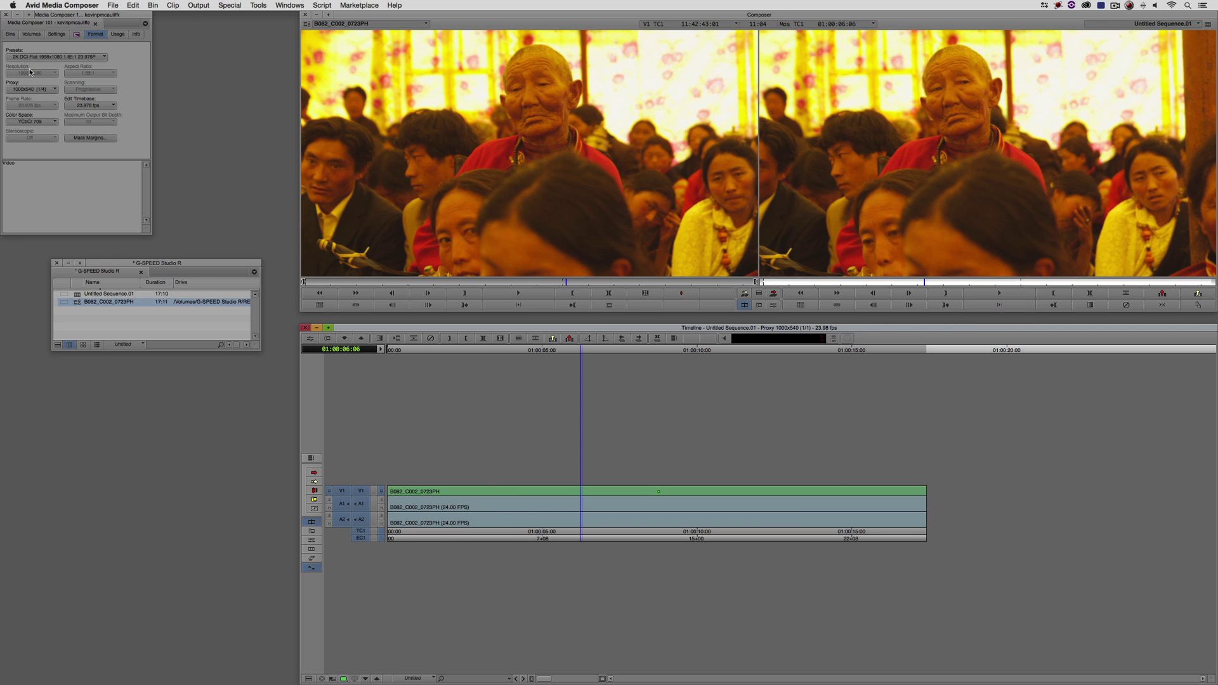
click(490, 517)
key(space)
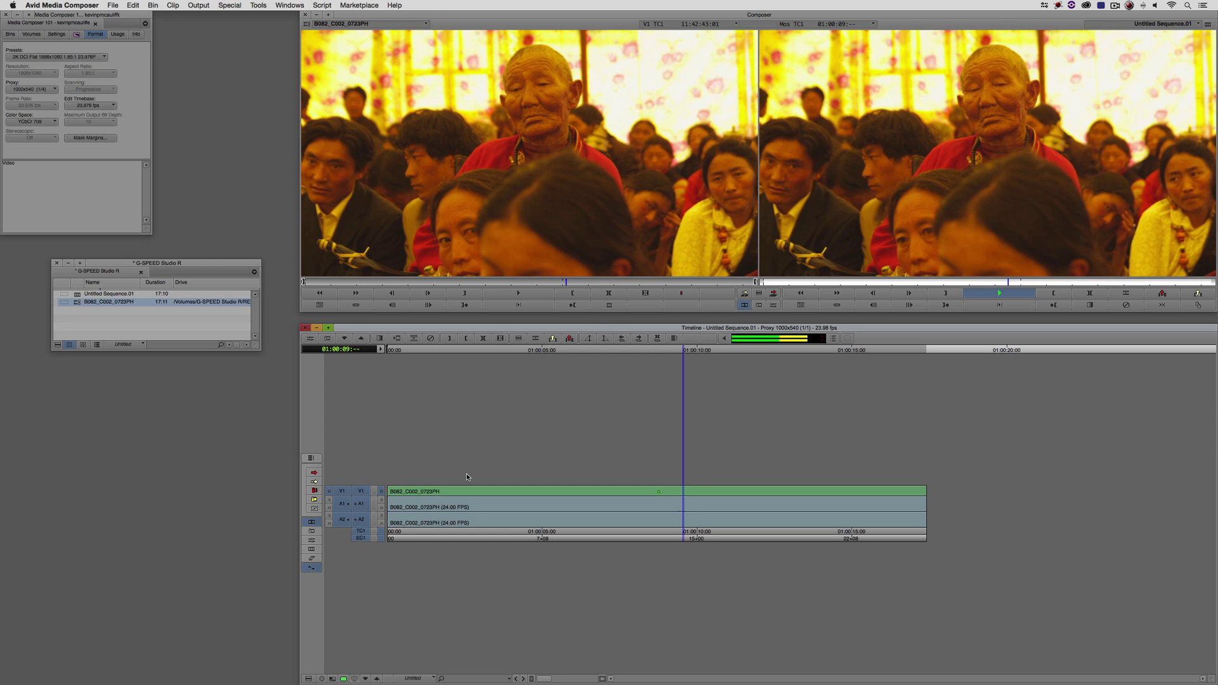
click(257, 342)
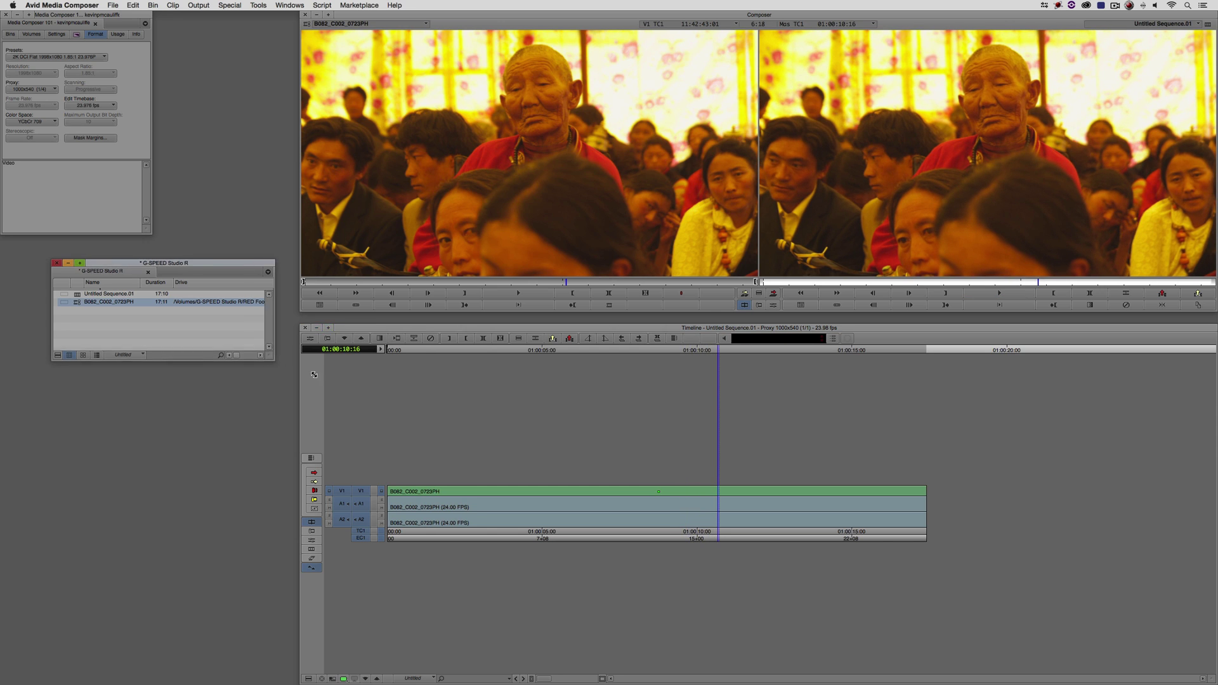
Switch the bin to the Link To view showing FPS, raster and source columns, and shrink it.
click(123, 435)
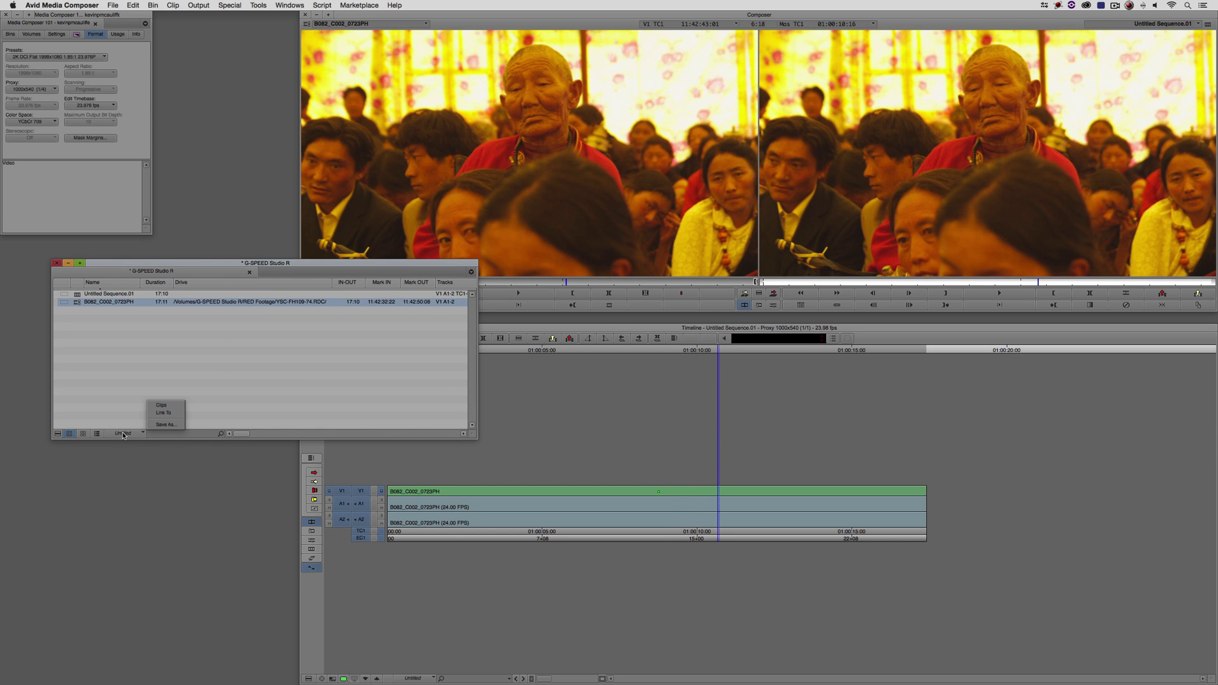
click(159, 415)
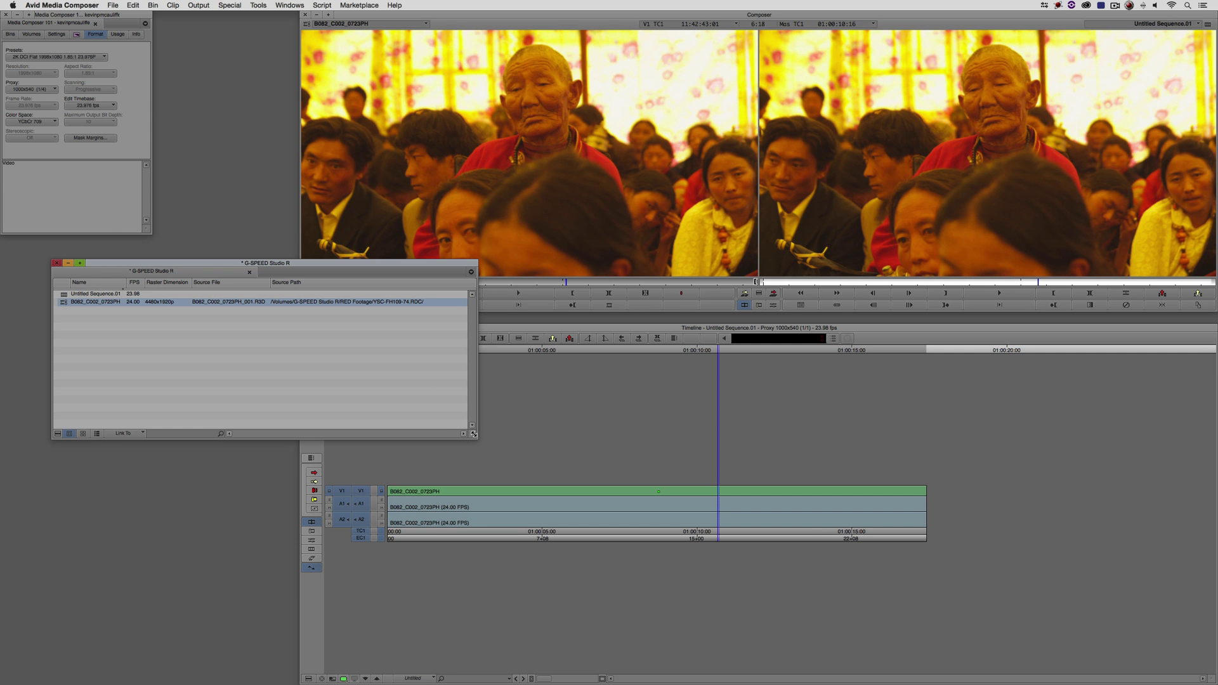
drag(472, 434, 267, 382)
Play the sequence from its start and stop it.
drag(531, 528, 368, 509)
key(space)
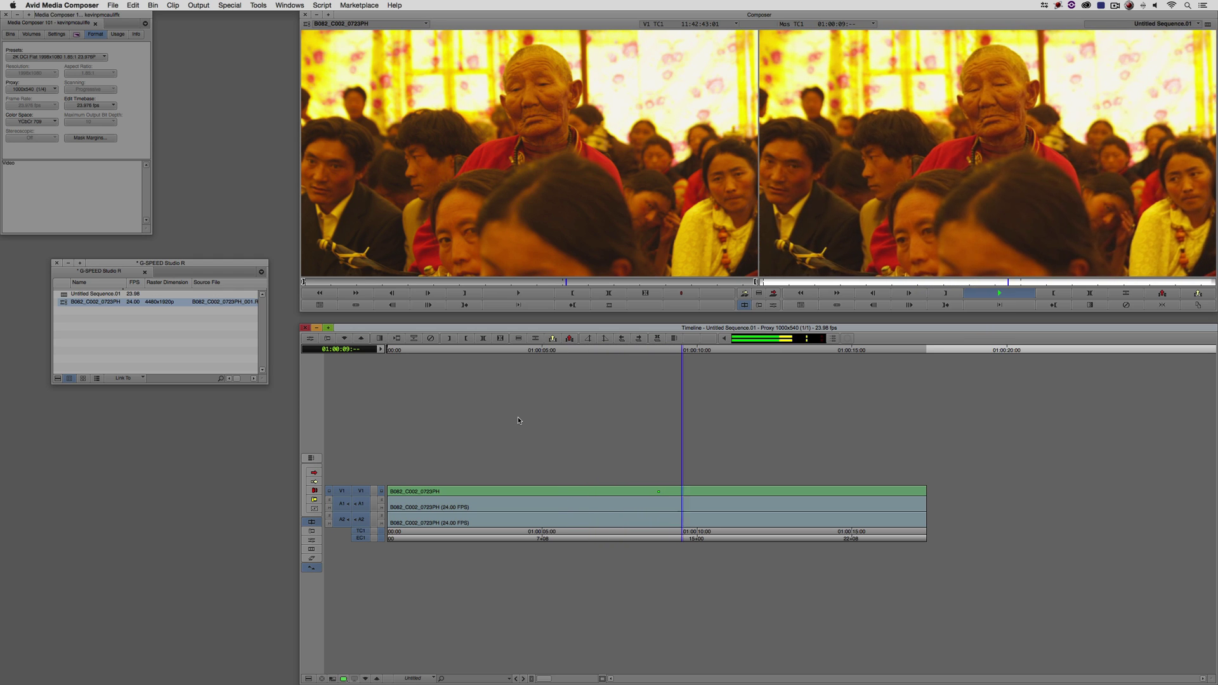
key(space)
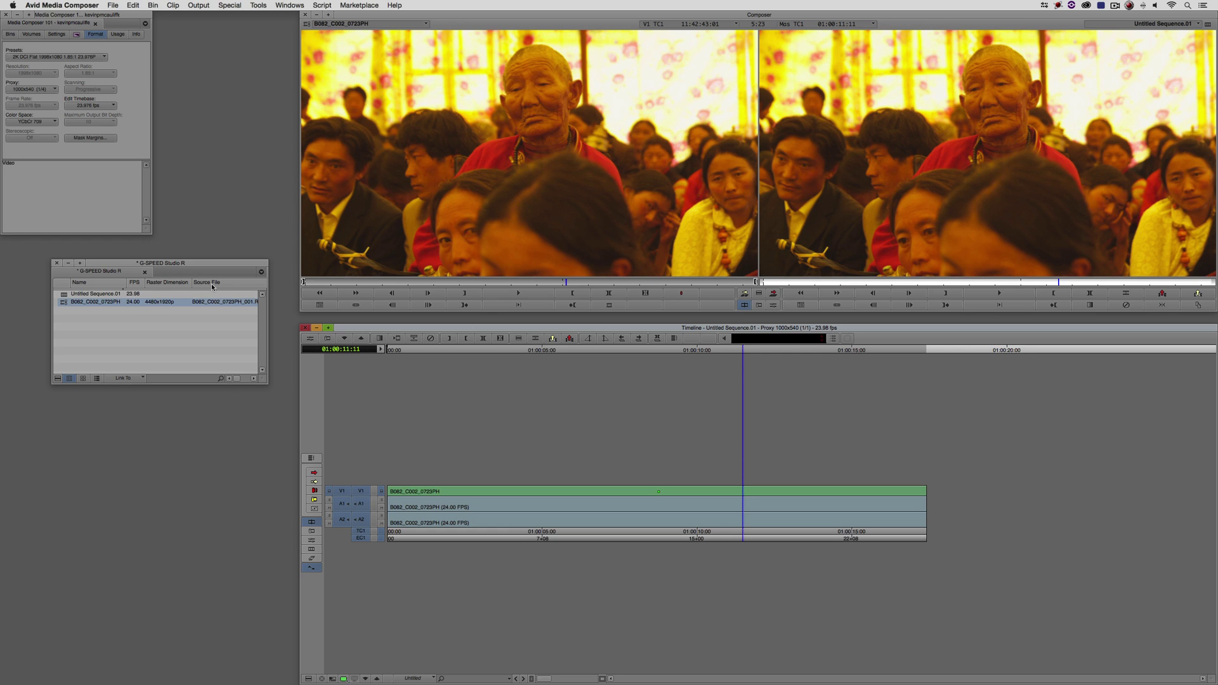
Open Consolidate/Transcode for B082_C002_0723PH in Transcode mode and move the dialog up-left.
right_click(63, 304)
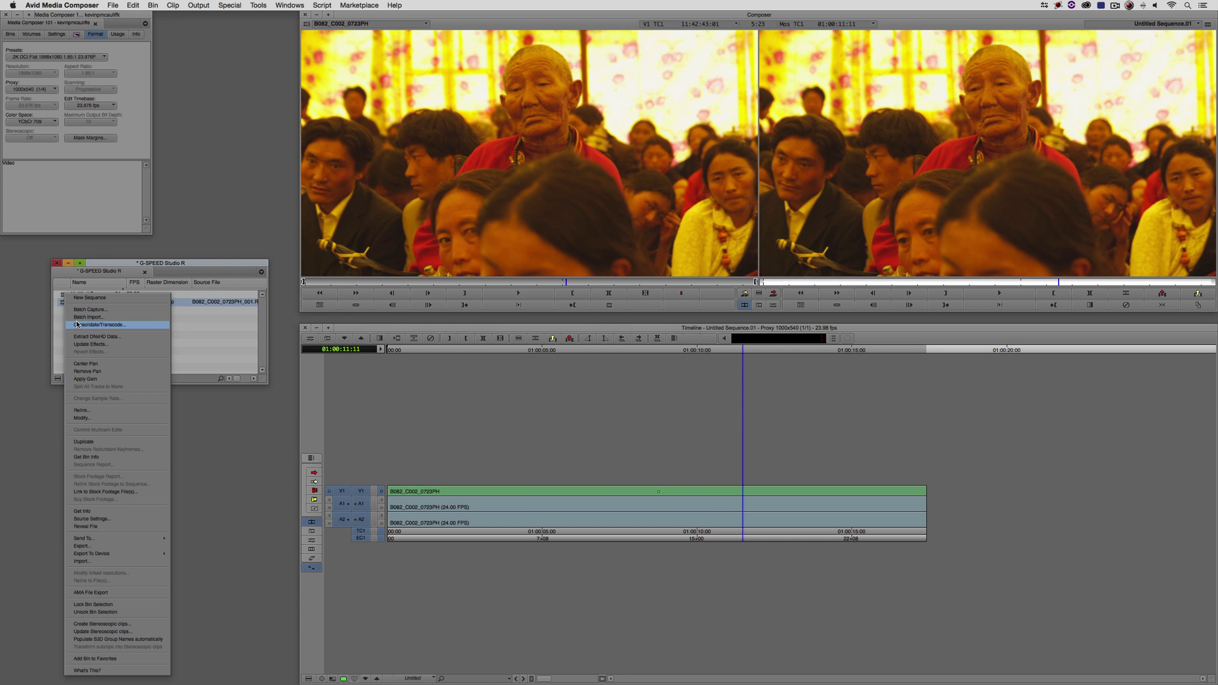
click(77, 324)
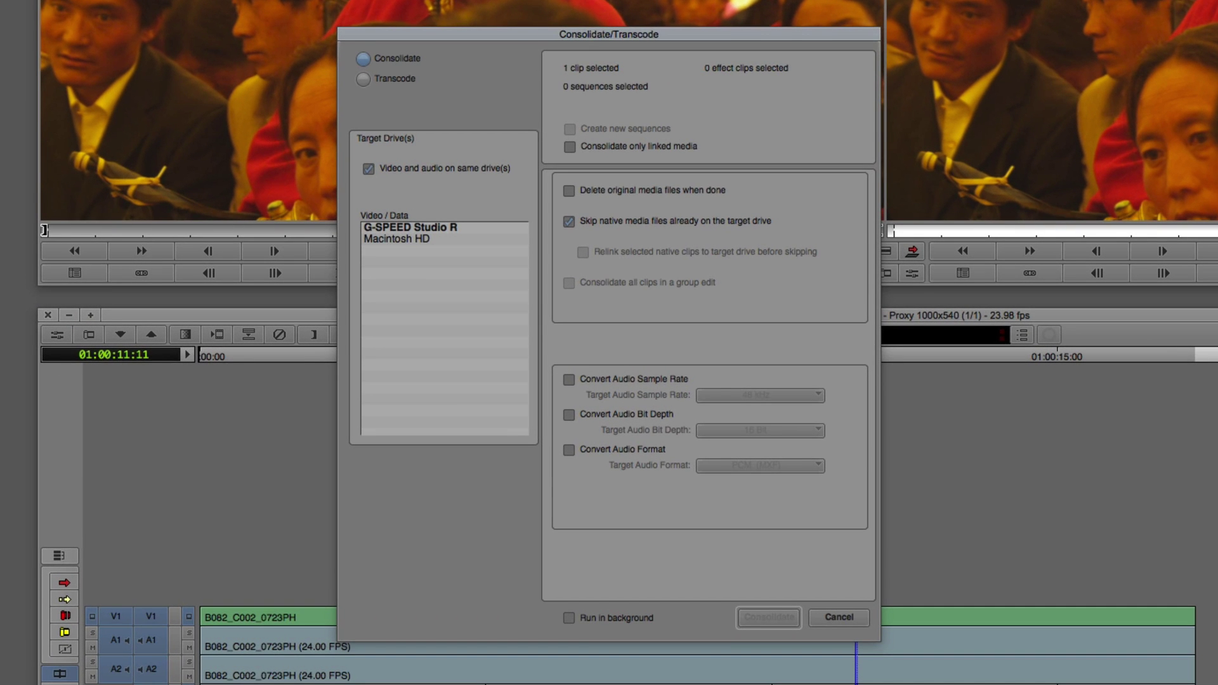
click(364, 78)
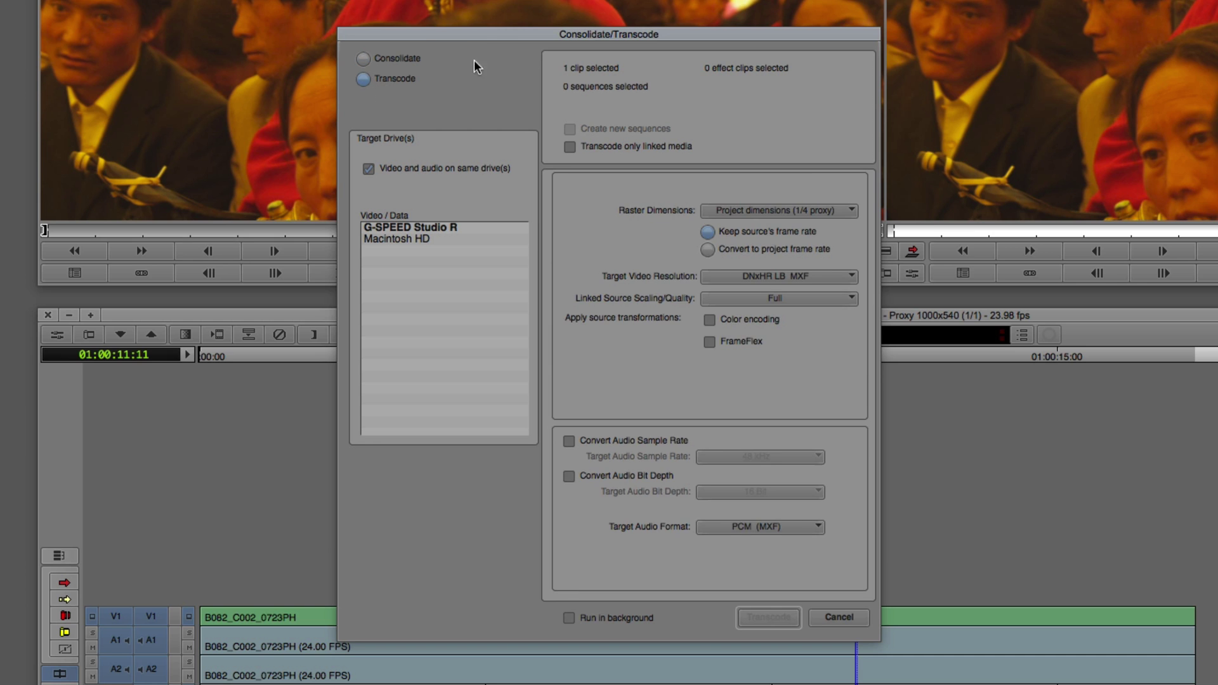
drag(494, 30, 476, 19)
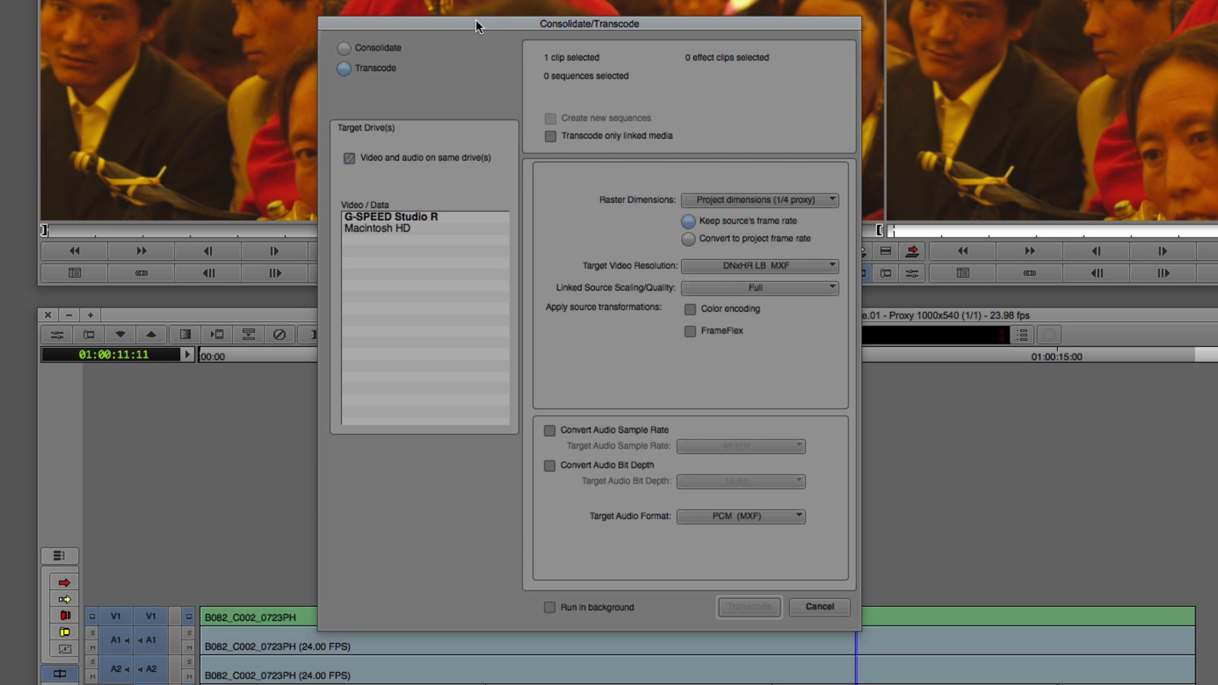
Choose G-SPEED Studio R as the transcode's video/data target drive.
click(412, 217)
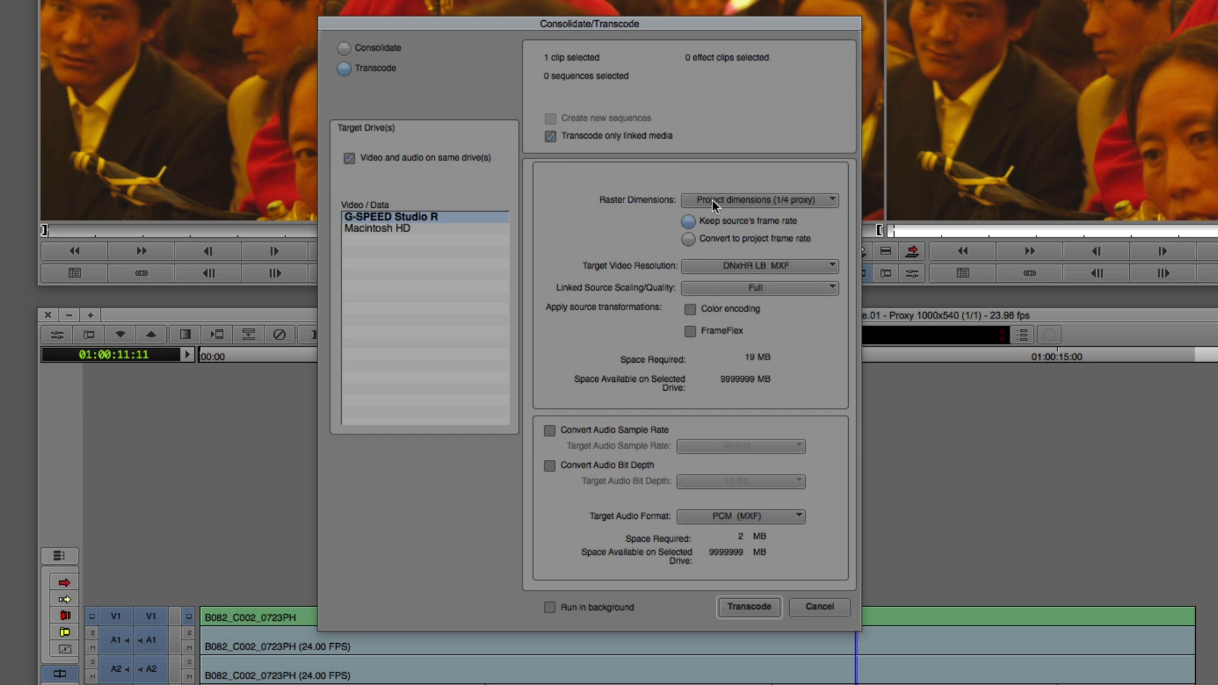
Set Raster Dimensions to Source dimensions instead of the 1/4 project proxy.
click(817, 200)
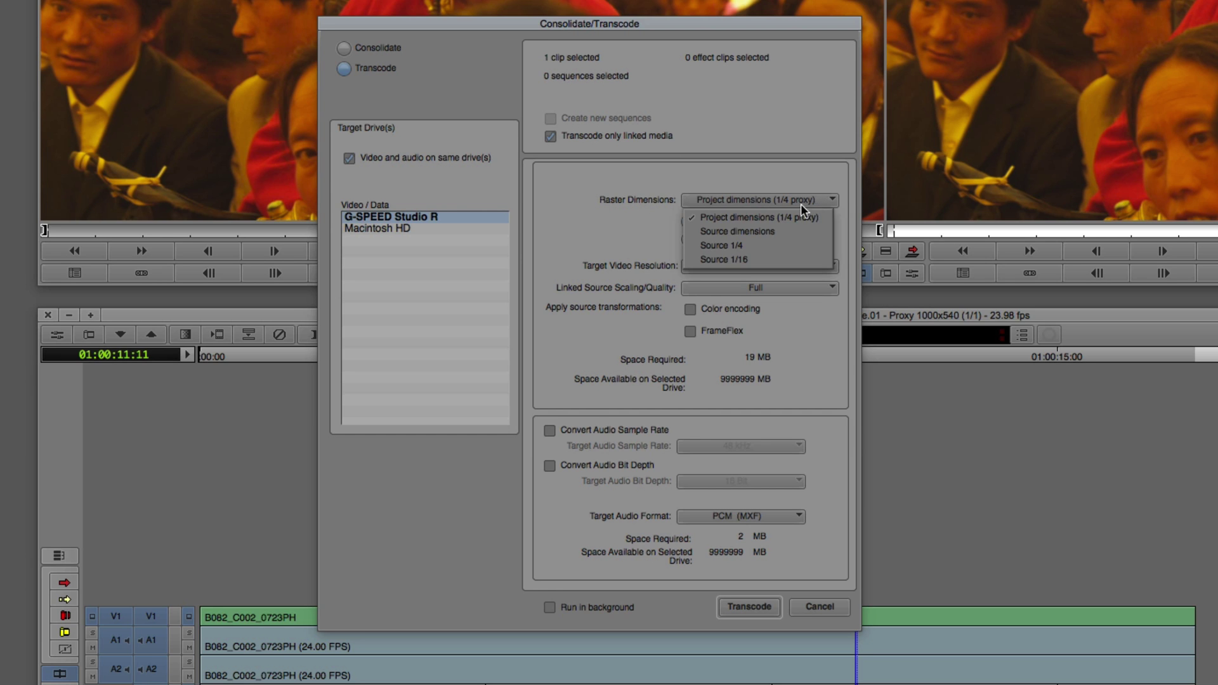
click(755, 232)
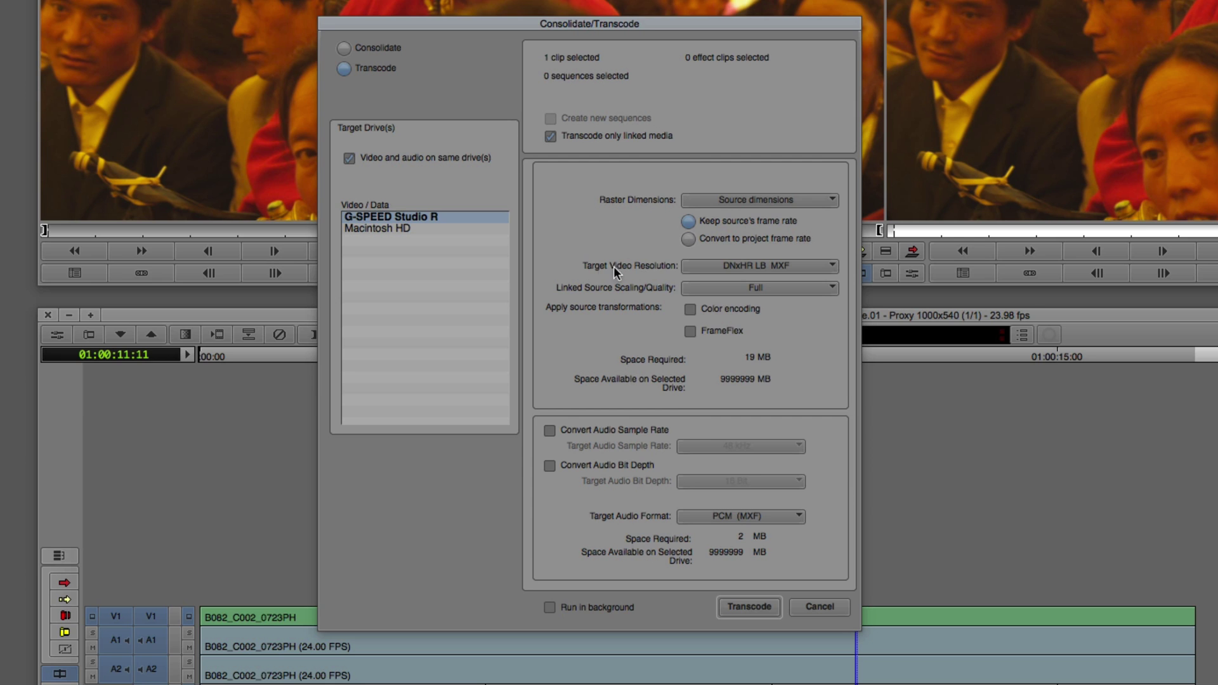
click(753, 269)
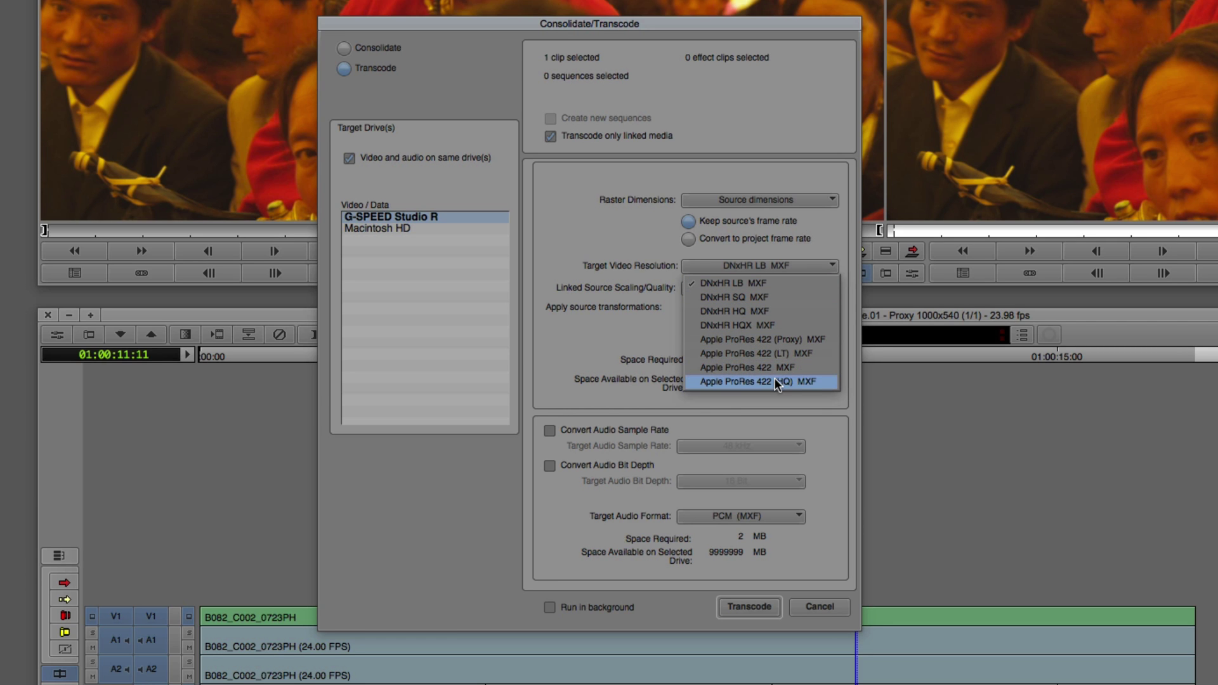
click(761, 283)
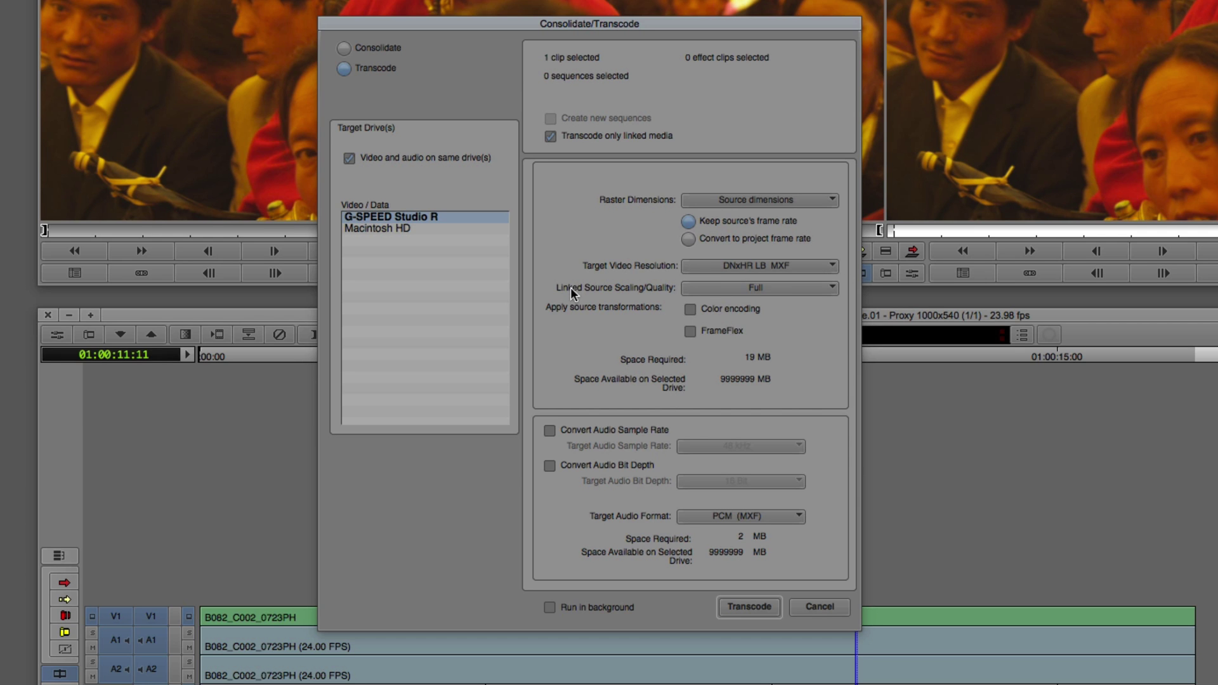
Leave Linked Source Scaling/Quality set to Full.
click(759, 288)
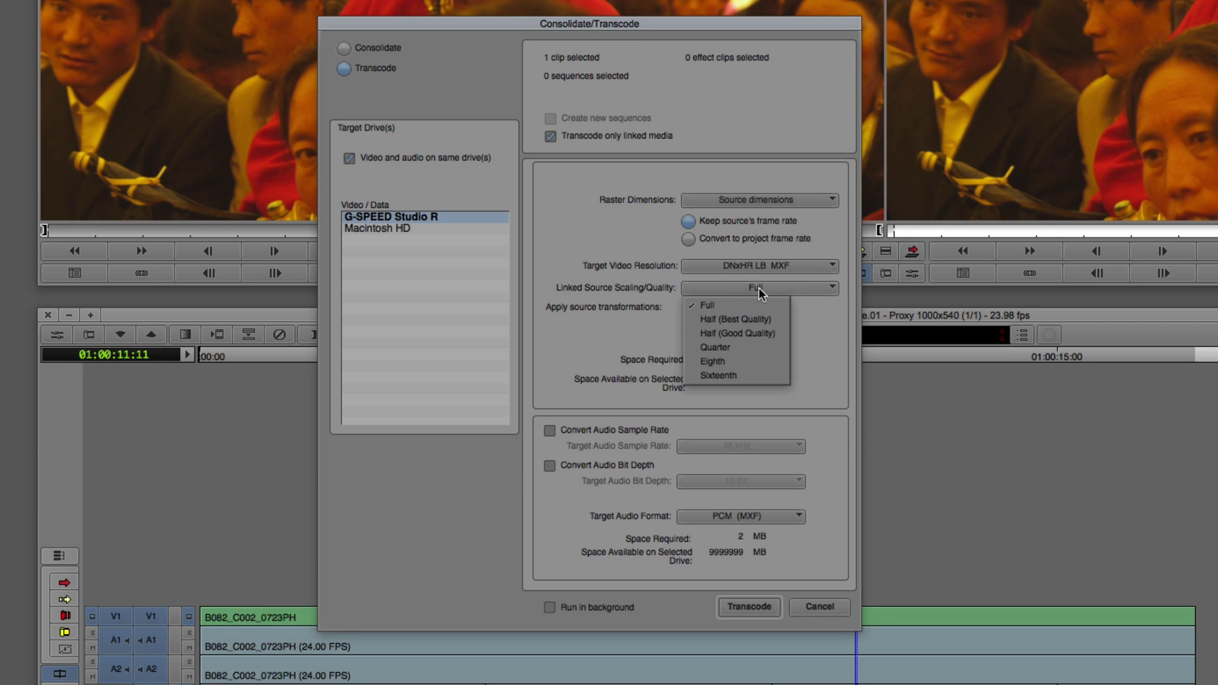
click(621, 309)
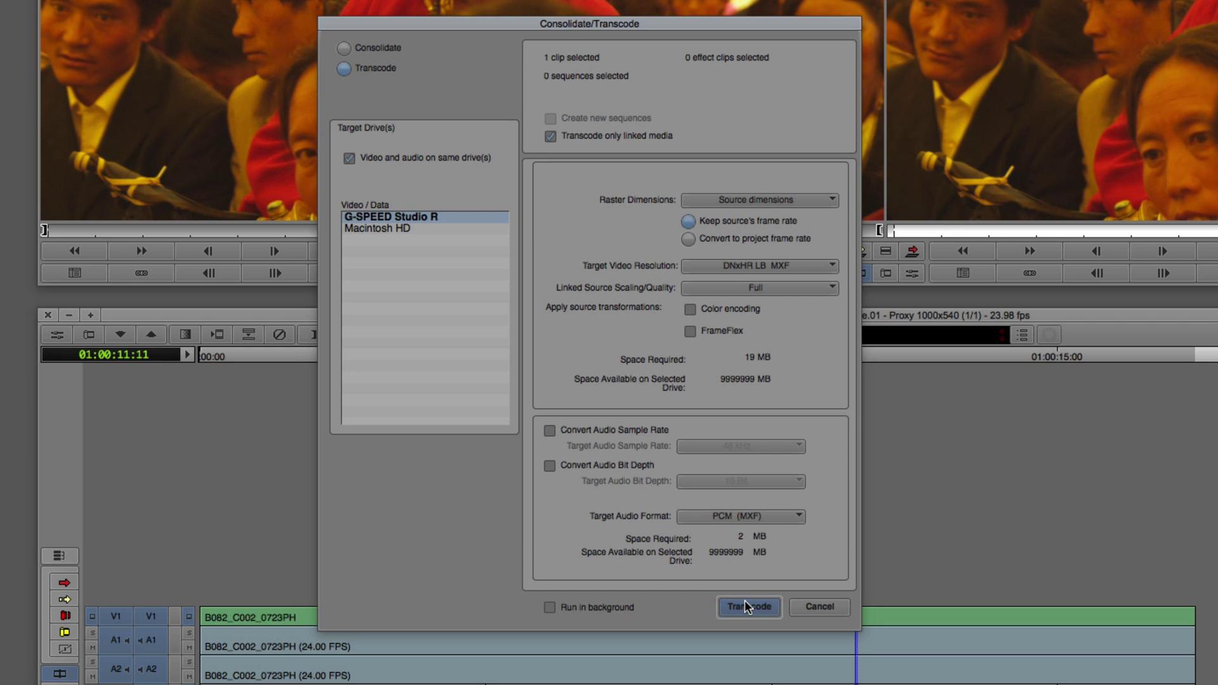
Set the target video resolution to DNxHR SQ MXF and start the transcode.
click(752, 265)
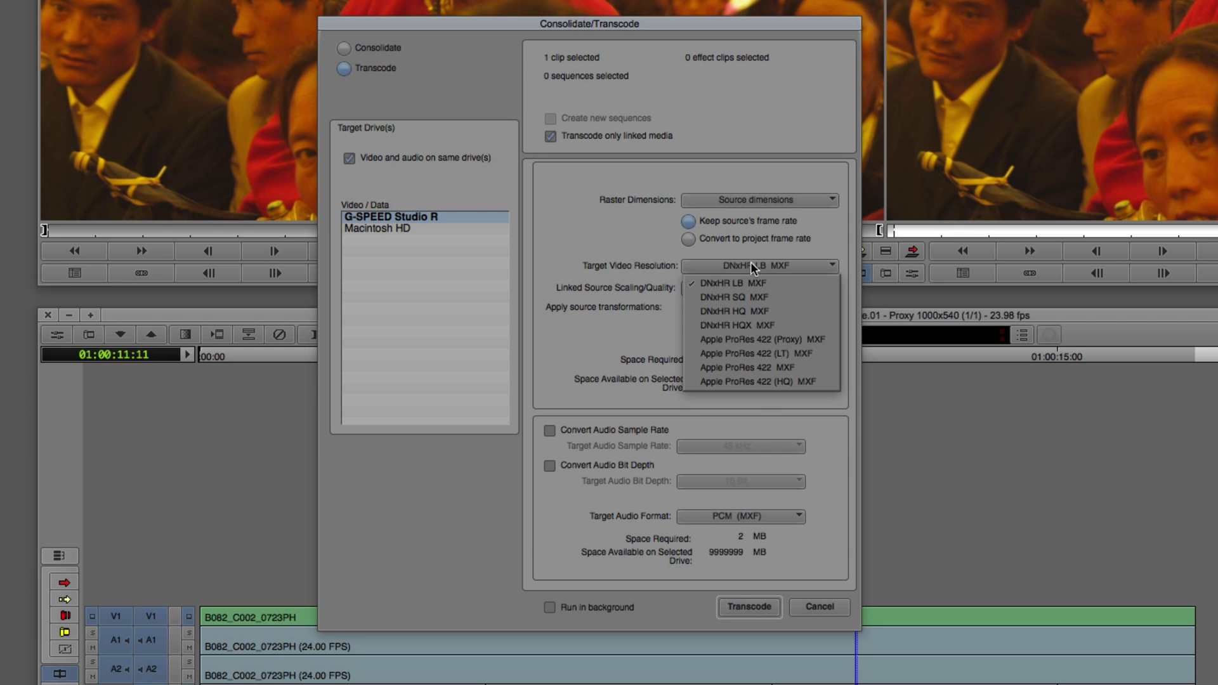
click(748, 299)
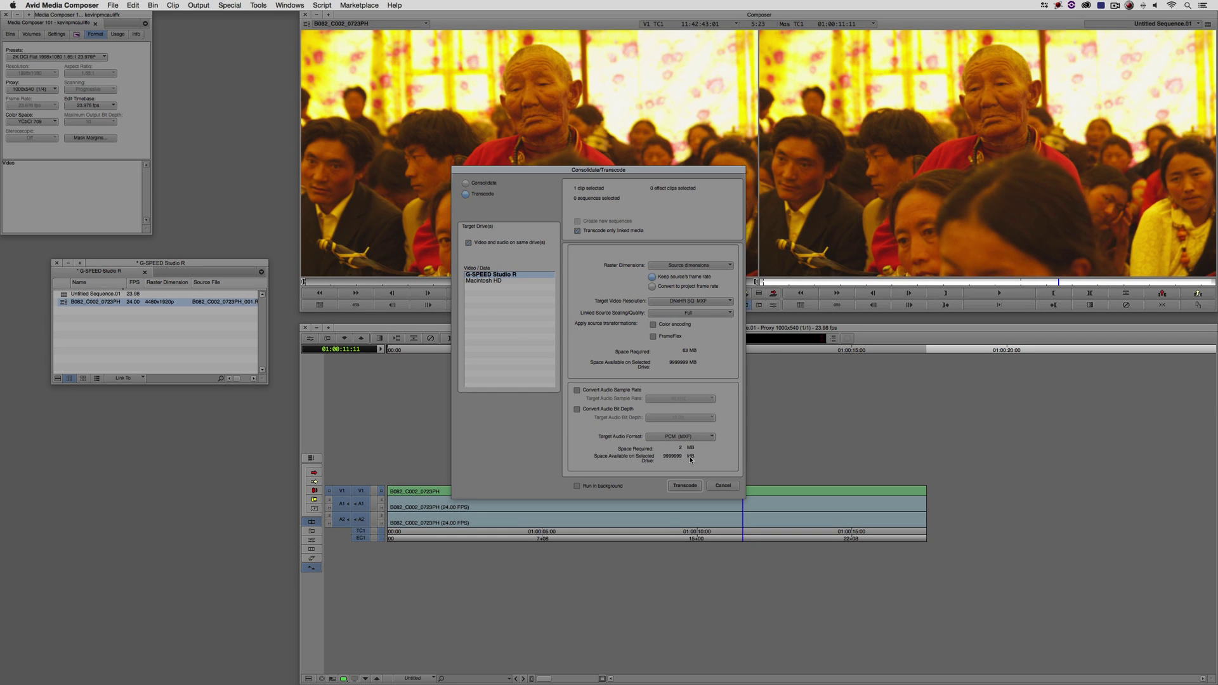
click(686, 500)
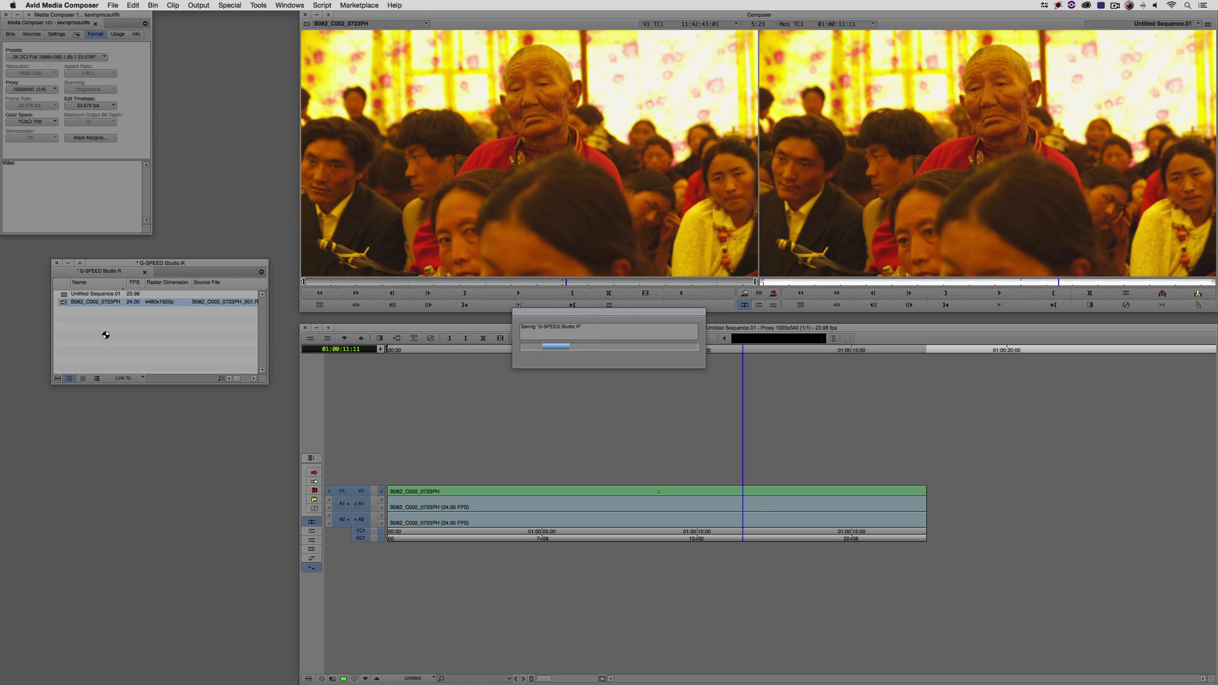
Load B082_C002_0723PH.new.01 into the source monitor, clear the record monitor, and play the new clip.
double_click(61, 298)
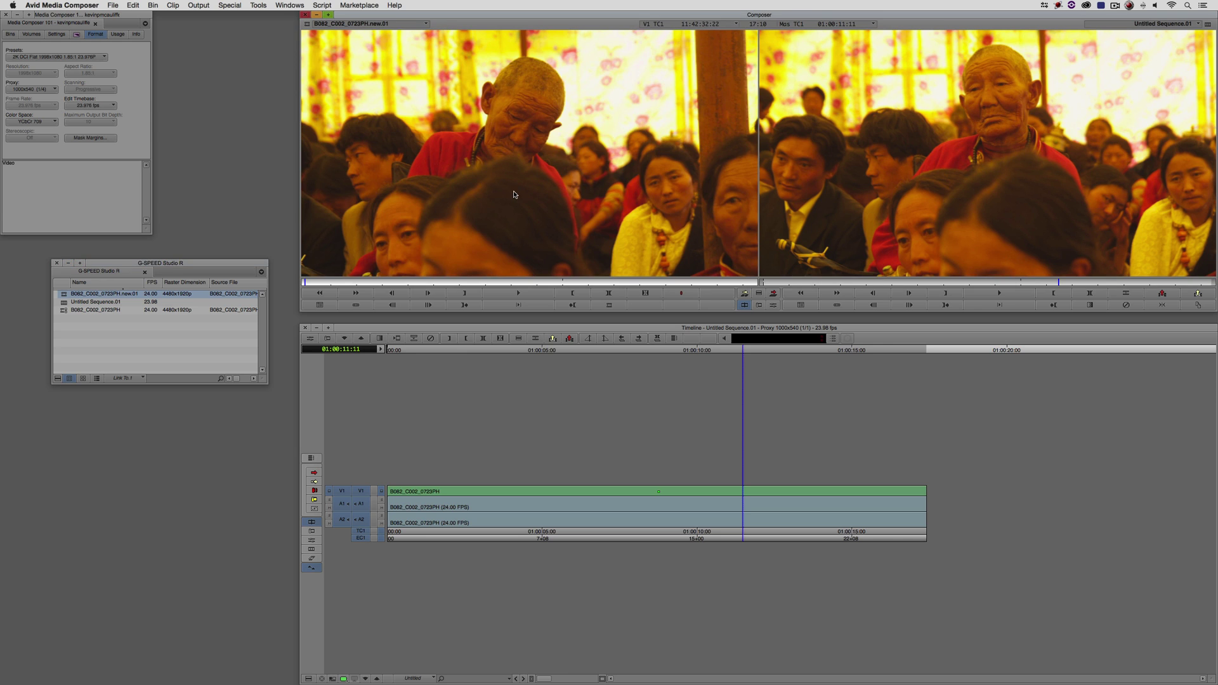
click(1149, 28)
click(1161, 35)
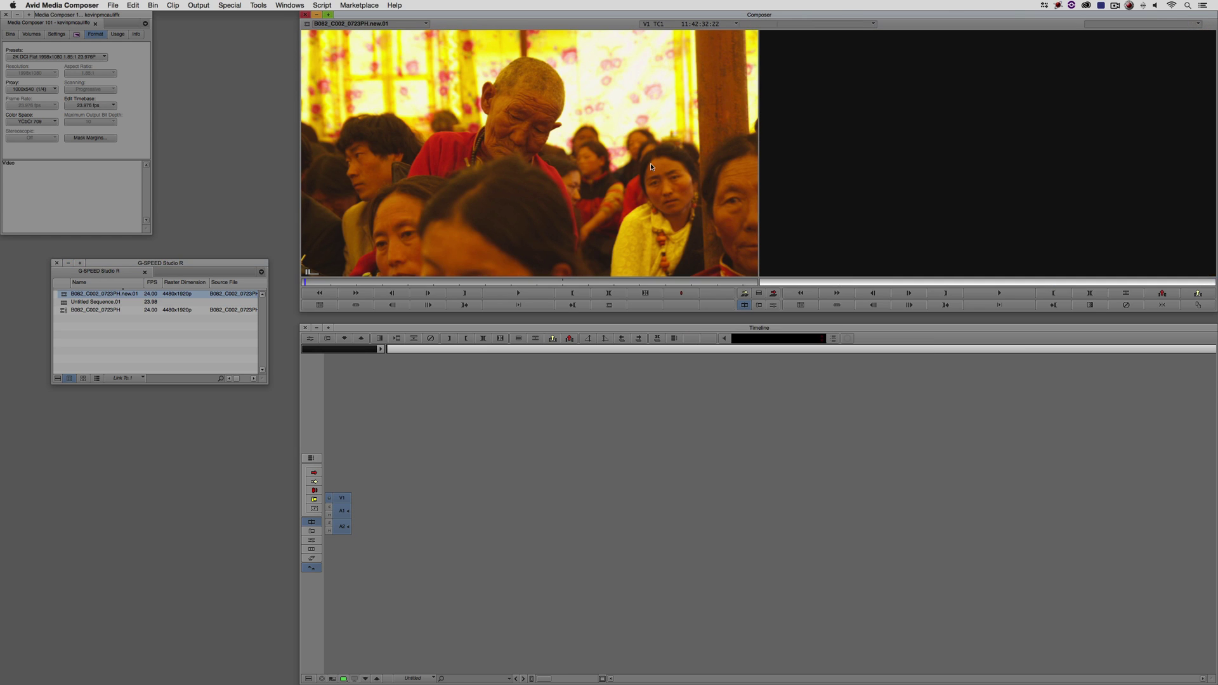
click(517, 292)
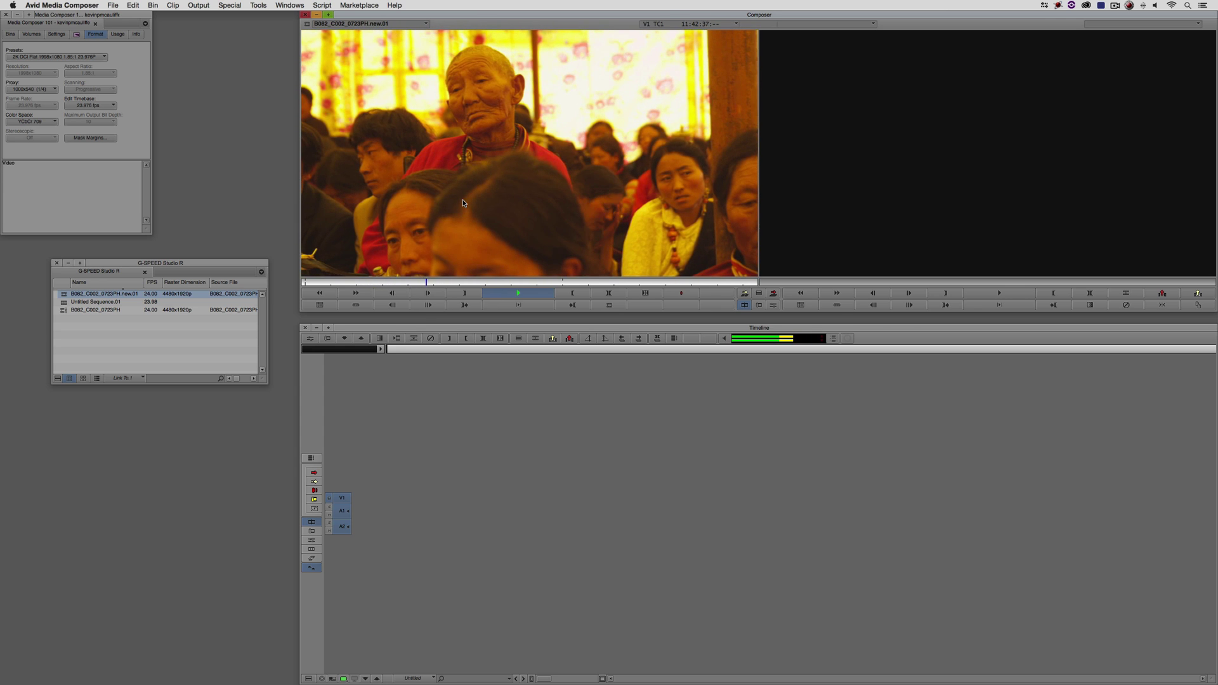
key(space)
Open Source Settings for B082_C002_0723PH.new.01 to view its FrameFlex 4480x1920 raster at 1.85:1.
right_click(70, 296)
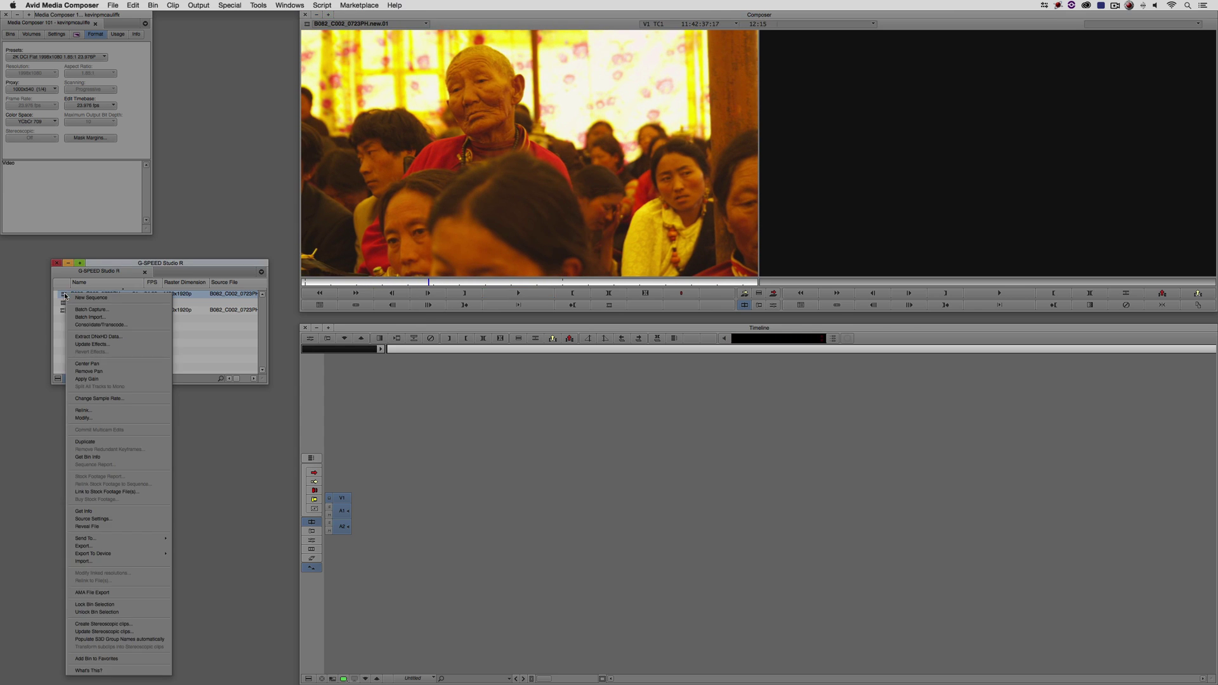
click(103, 518)
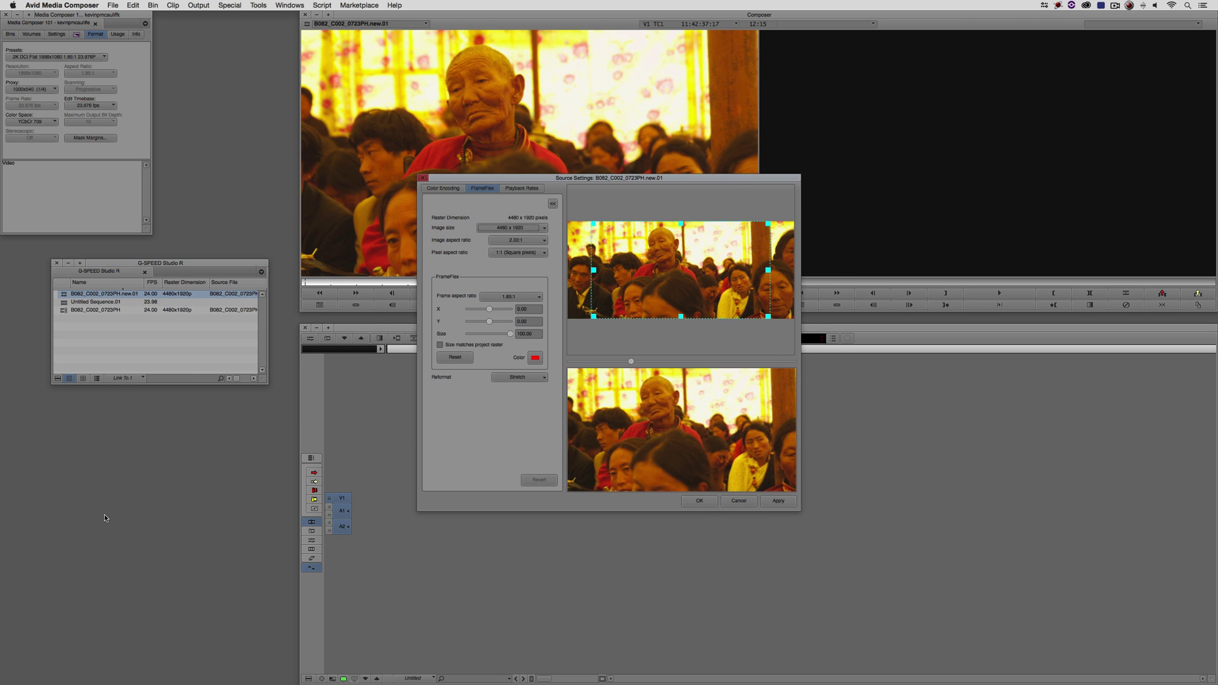